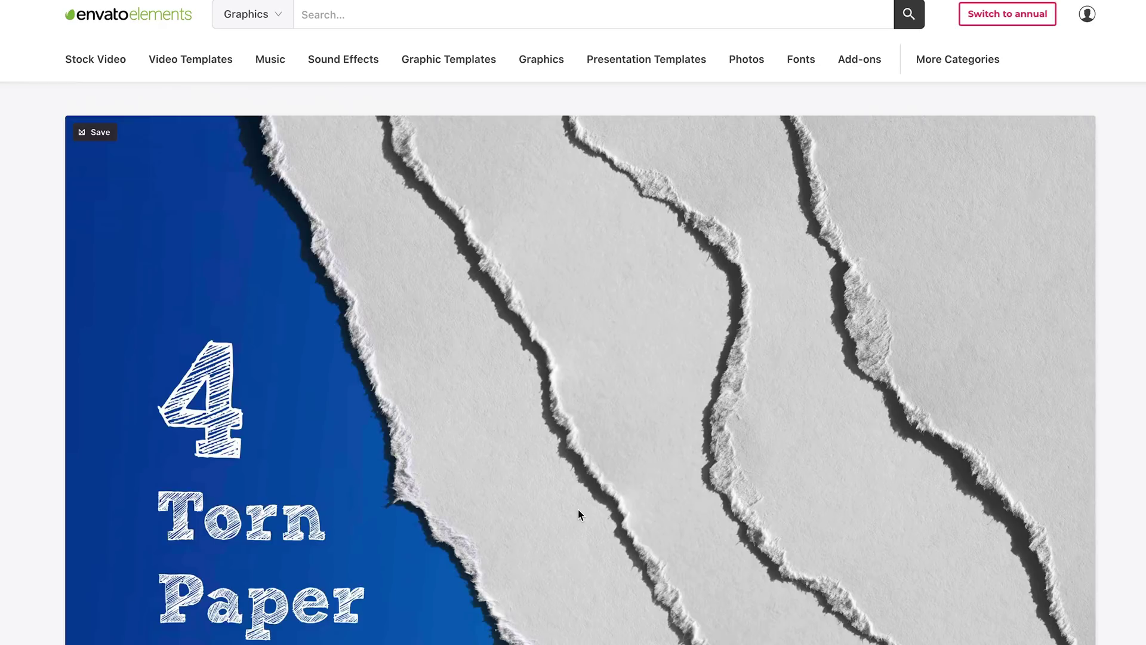
Hide the 1 (merged) layer and show torn paper group 1 in the textures document
scroll(578, 510, "down", 1)
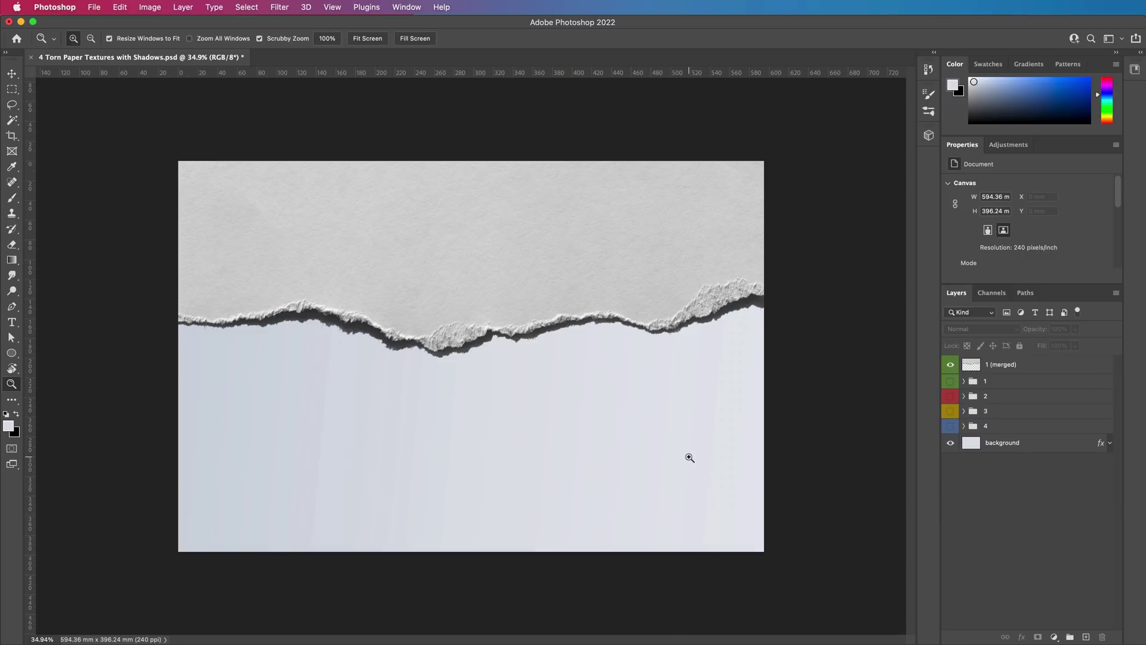
left_click(690, 457)
left_click_drag(685, 456, 403, 423)
key("super+0")
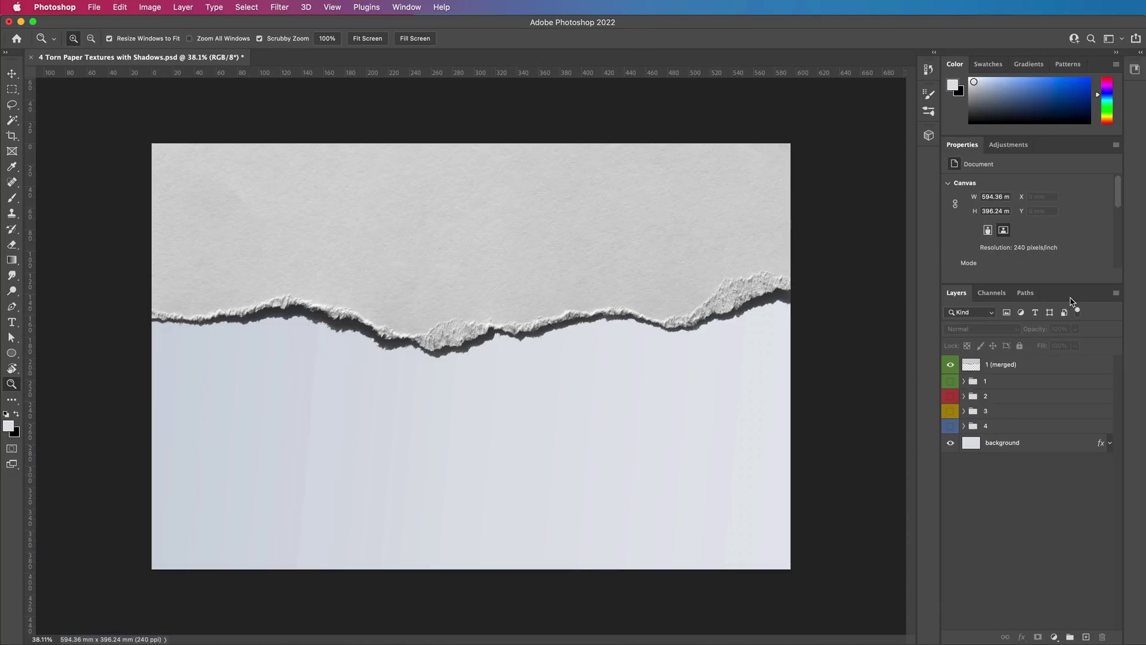
left_click(949, 365)
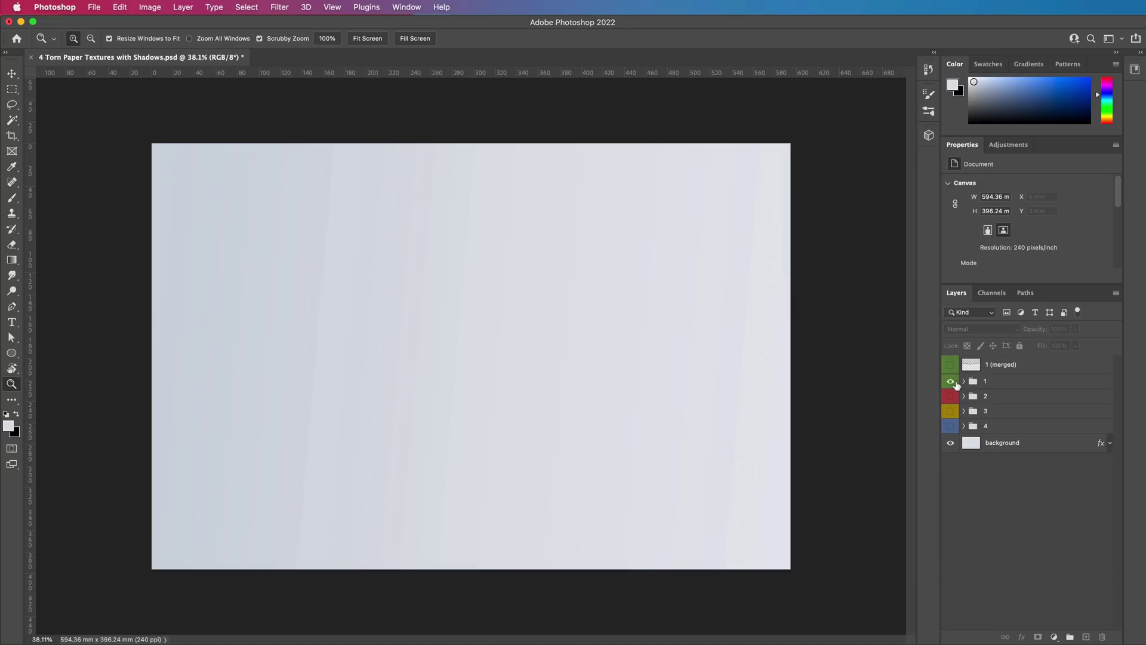
left_click(950, 382)
key("v")
left_click(469, 469)
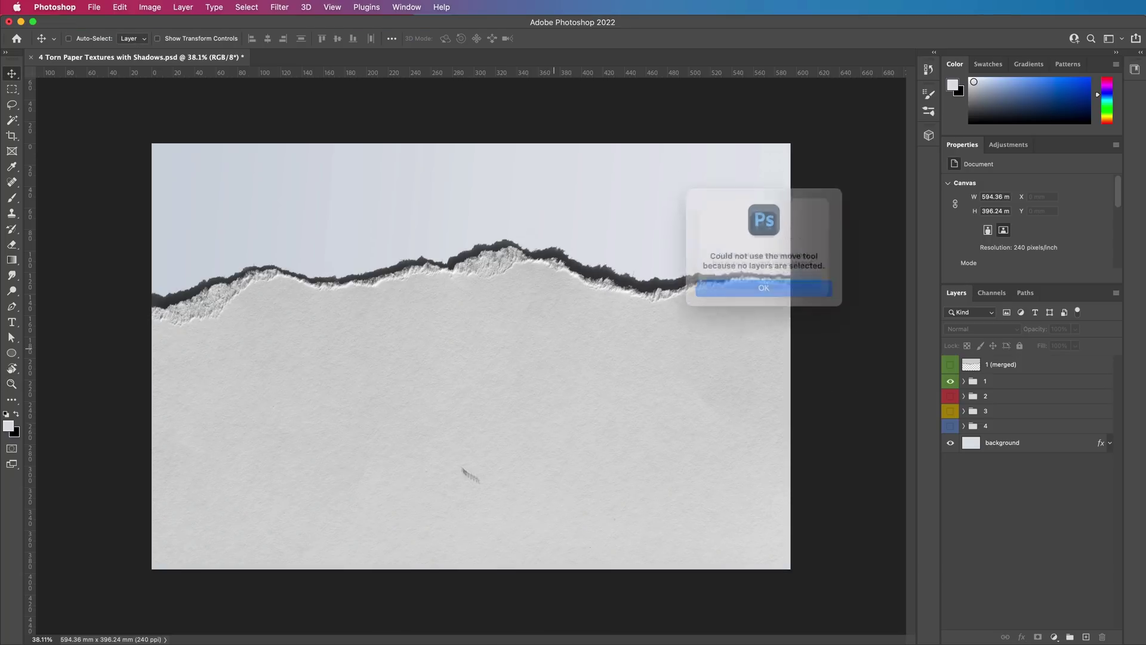
left_click(763, 287)
Preview torn paper groups 2, 3 and 4 by showing them one after another
left_click(951, 395)
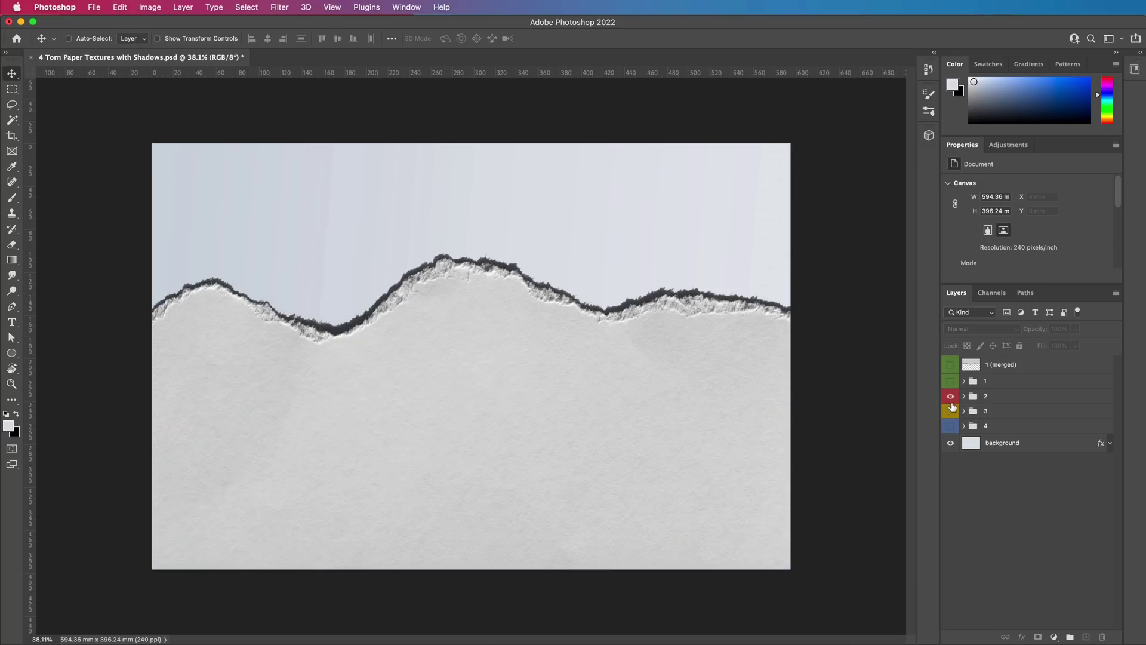
left_click(951, 381)
left_click(950, 411)
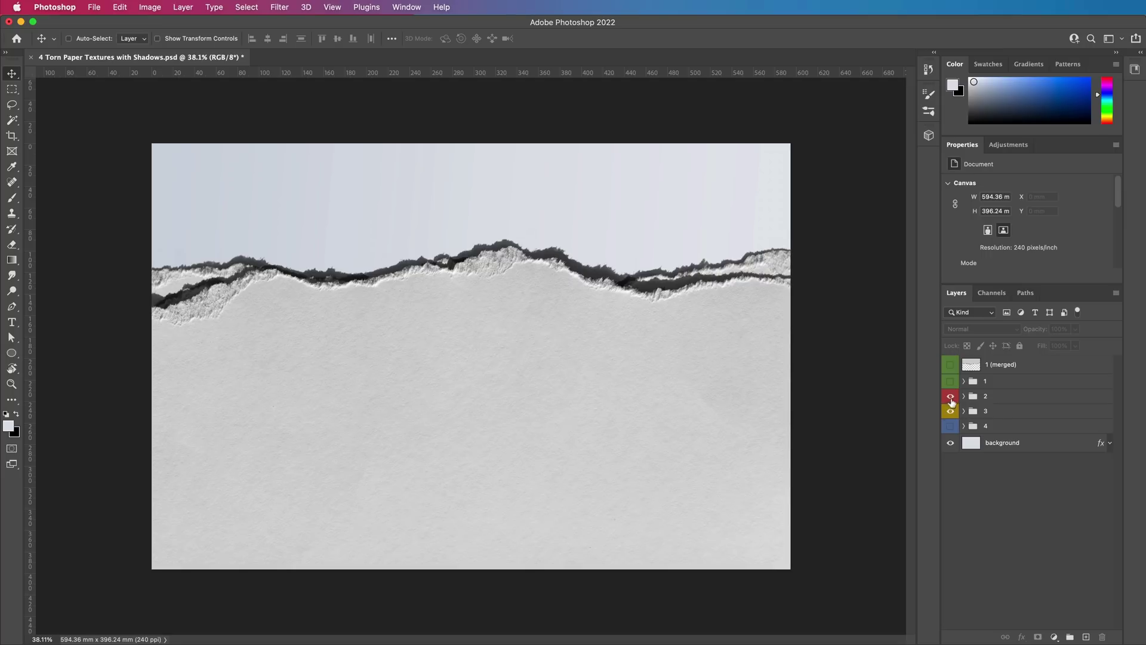
left_click(950, 397)
left_click(950, 411)
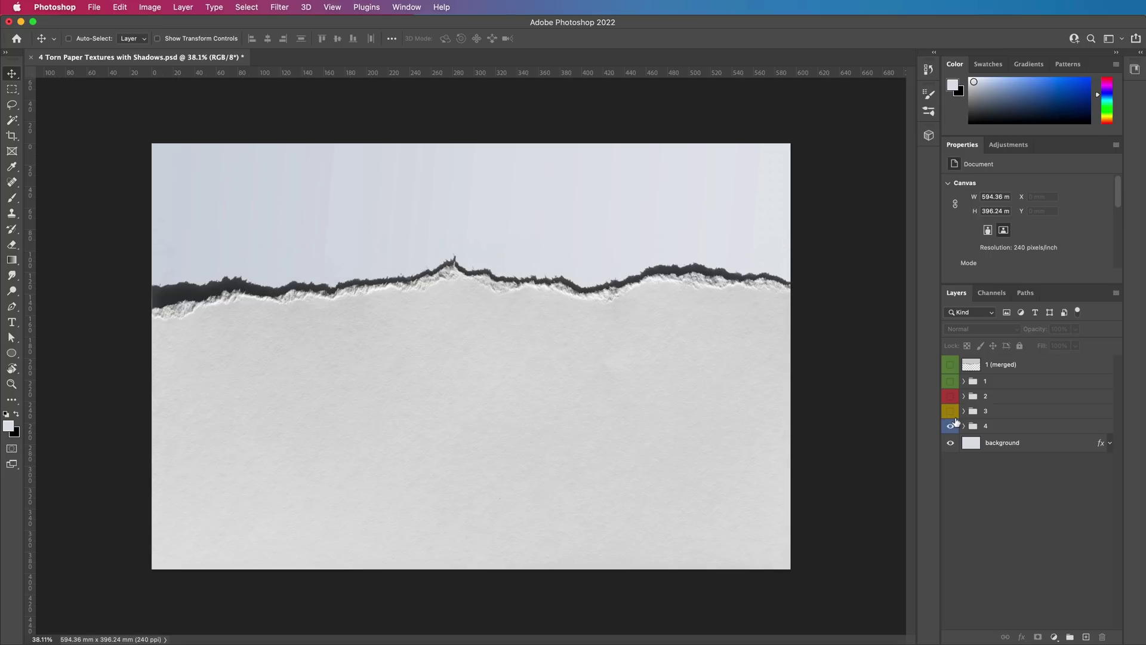
key("super+1")
key("c")
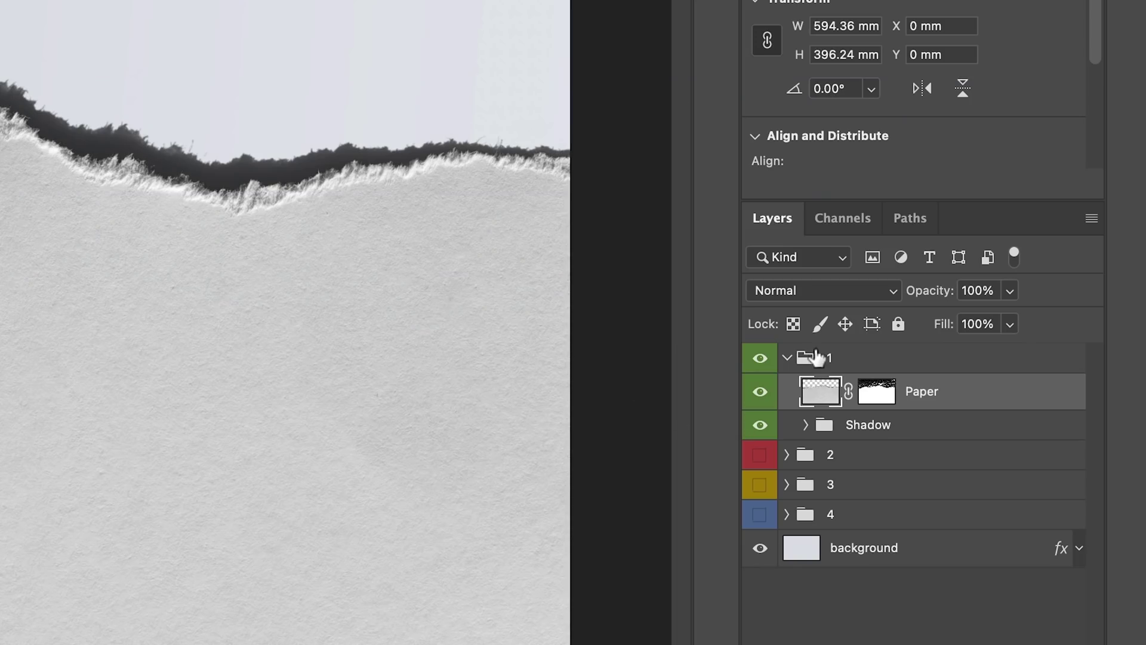
Examine the structure of group 1, including its Paper layer mask and its Shadow group
left_click(970, 364)
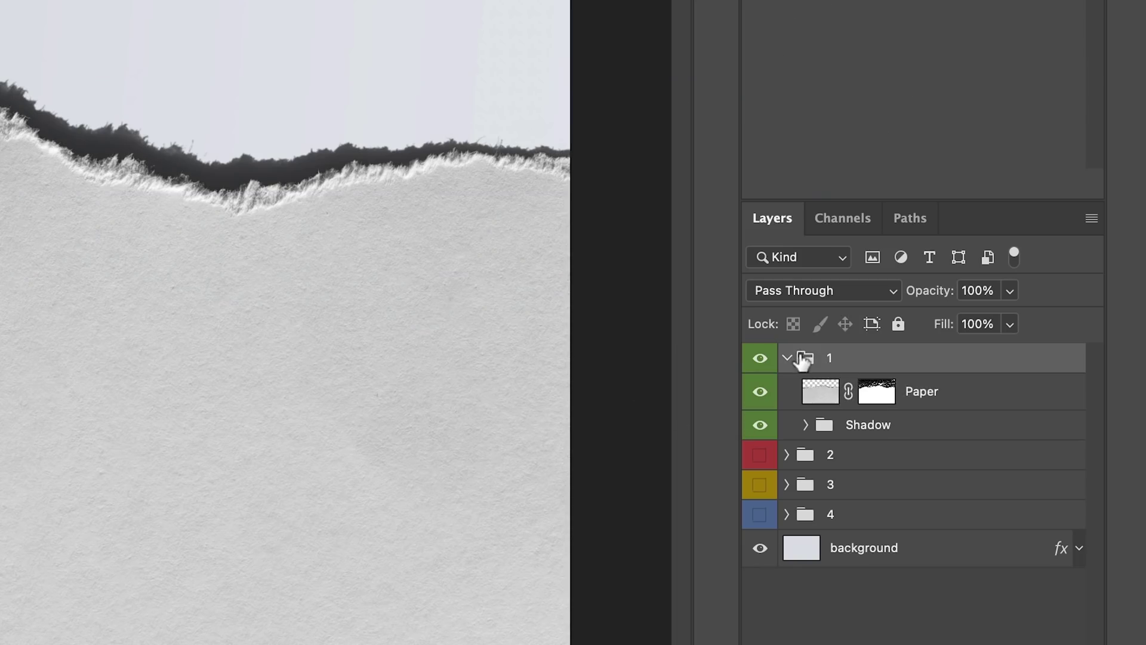
left_click(964, 362)
left_click(789, 360)
left_click(760, 424)
left_click(880, 393)
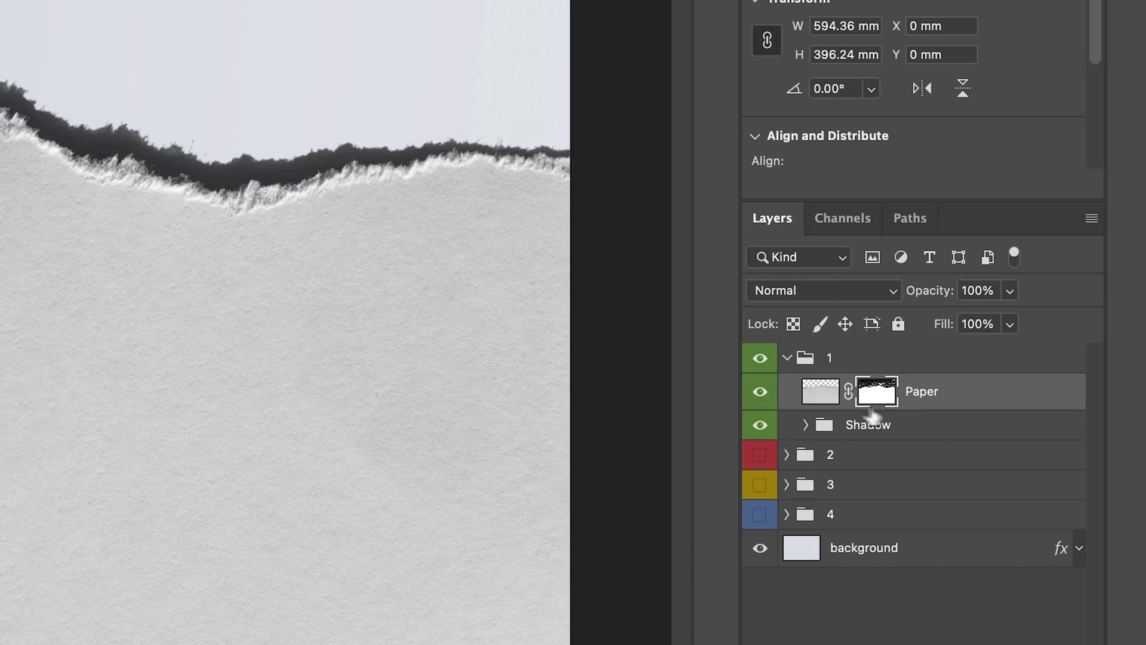
Add an empty layer above Paper, merge it down with the mask applied, and check the paper's outline as a selection
left_click(1045, 632)
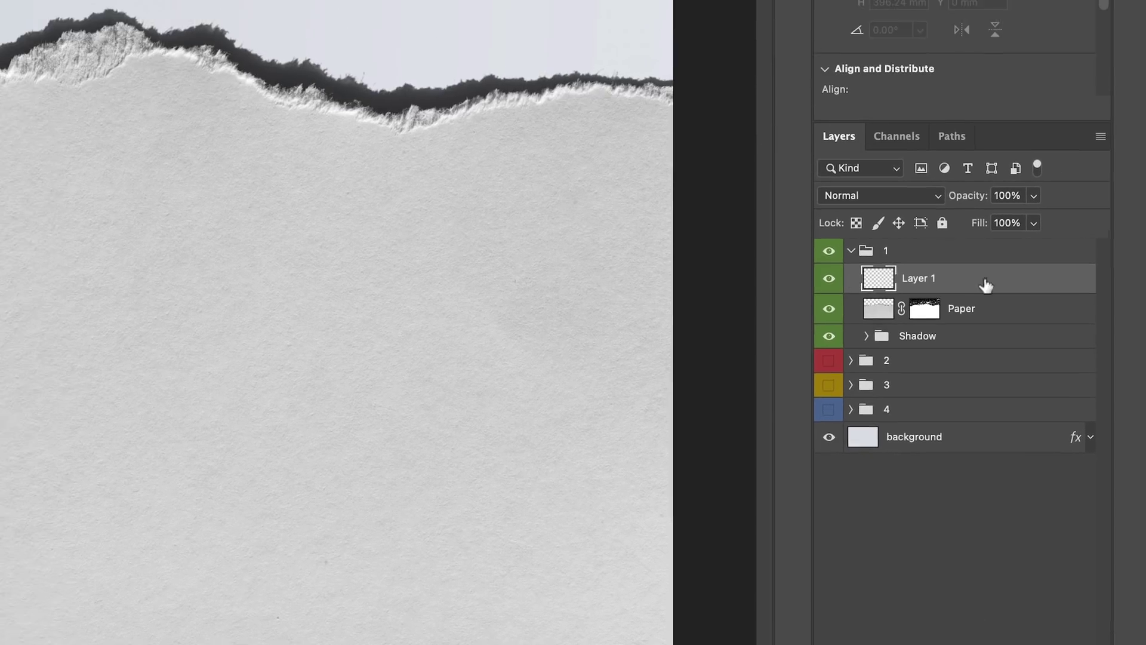
key("super+e")
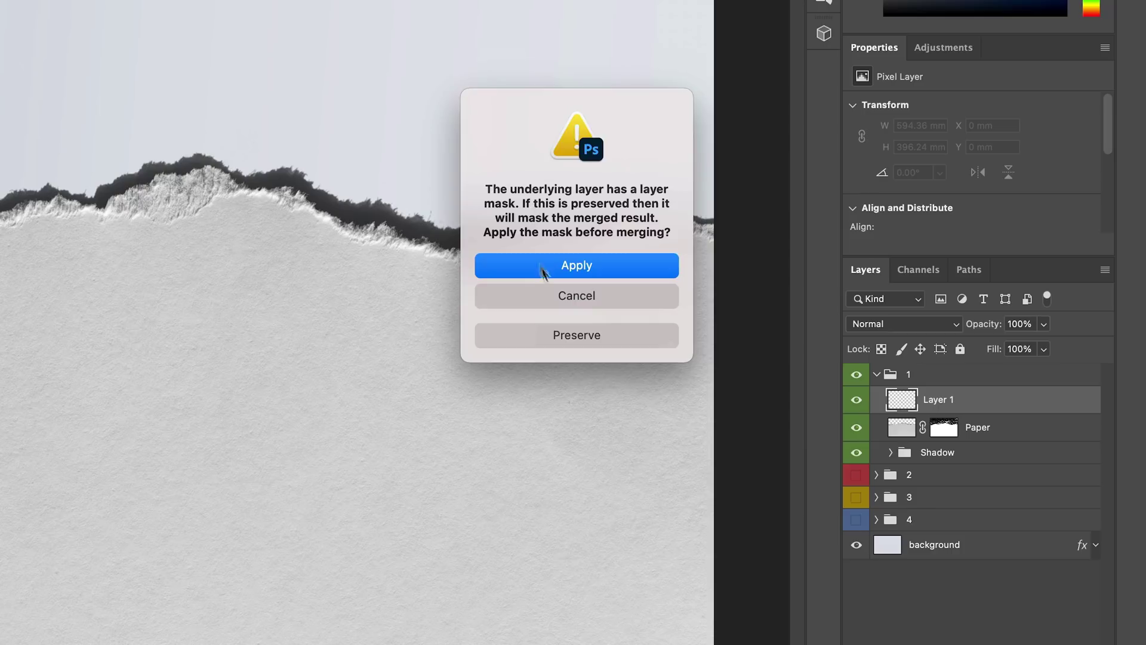
left_click(543, 269)
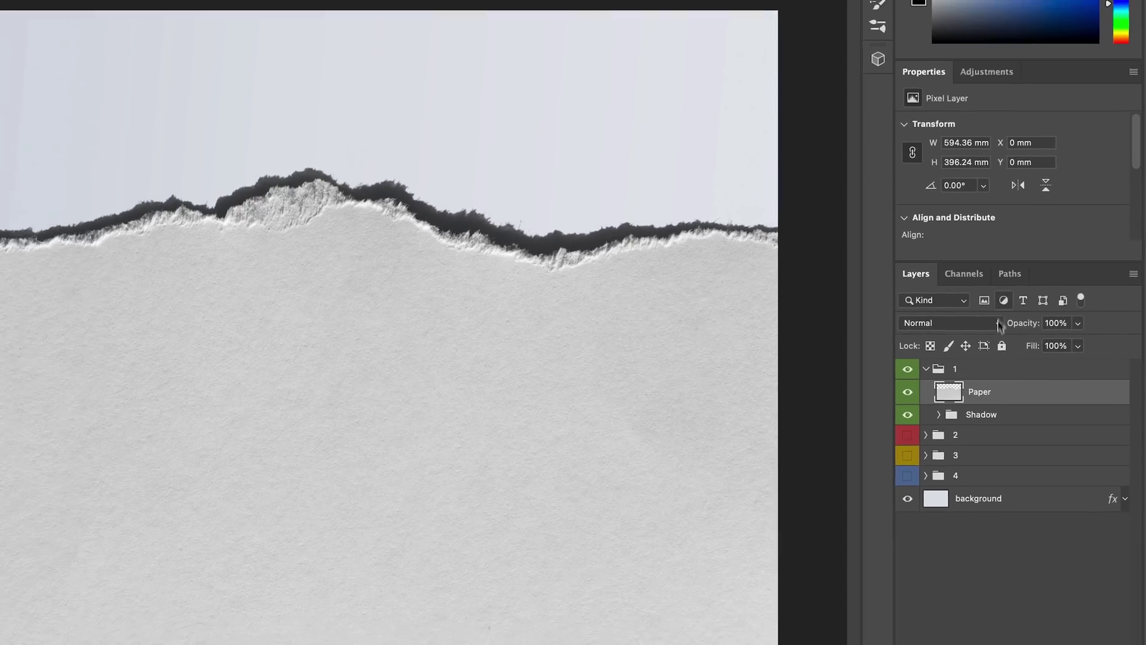
left_click(247, 207)
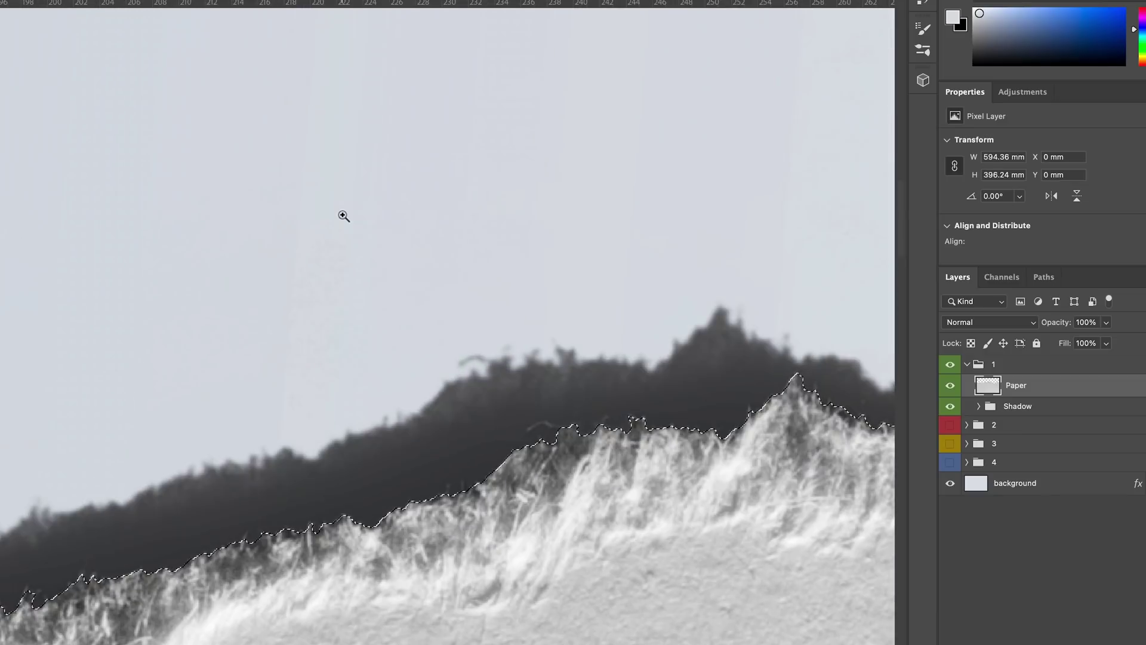
key("ctrl+0")
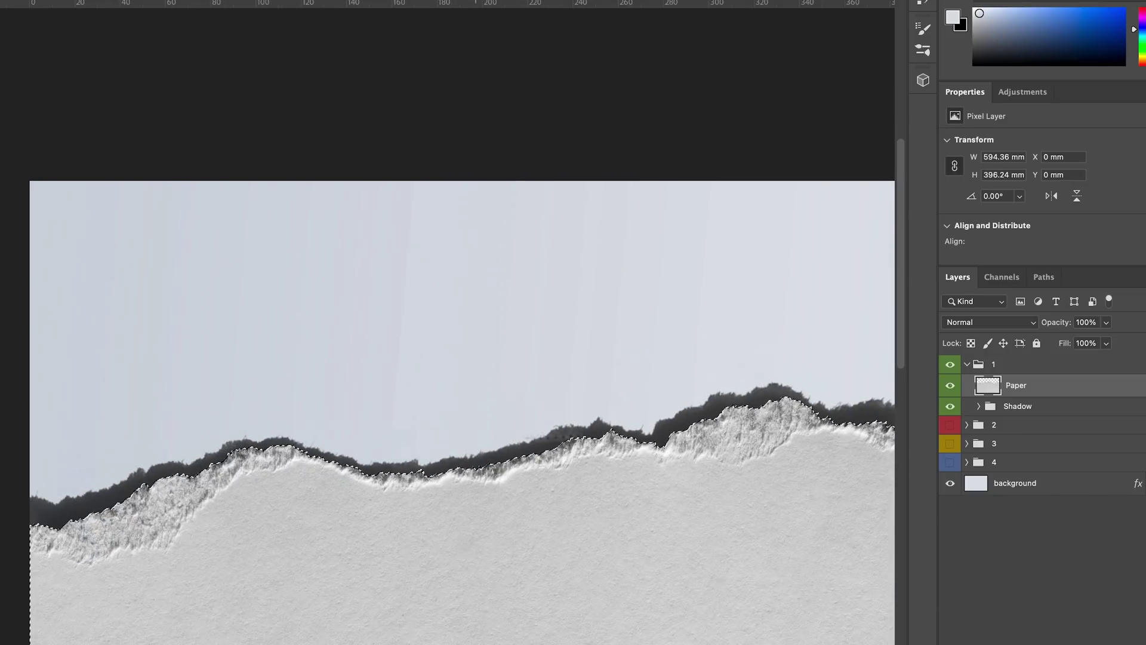
key("ctrl+d")
Merge the Shadow group inside group 1 into a single layer and check the torn edge with the shadow off and on
left_click(1003, 397)
key("ctrl+e")
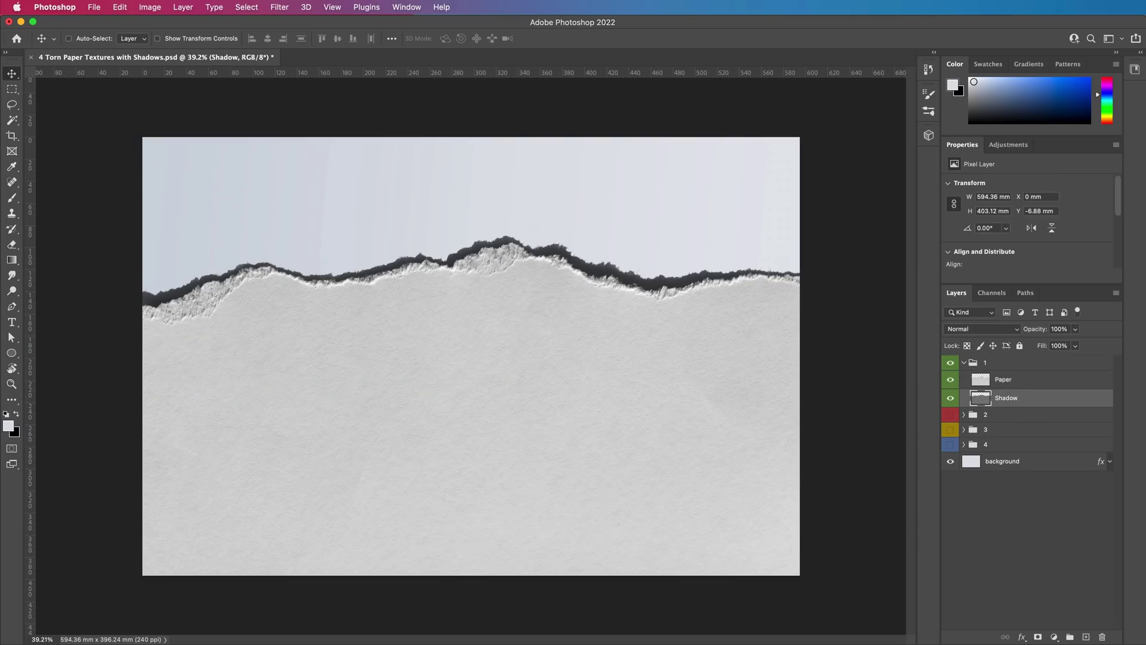
scroll(363, 281, "up", 5)
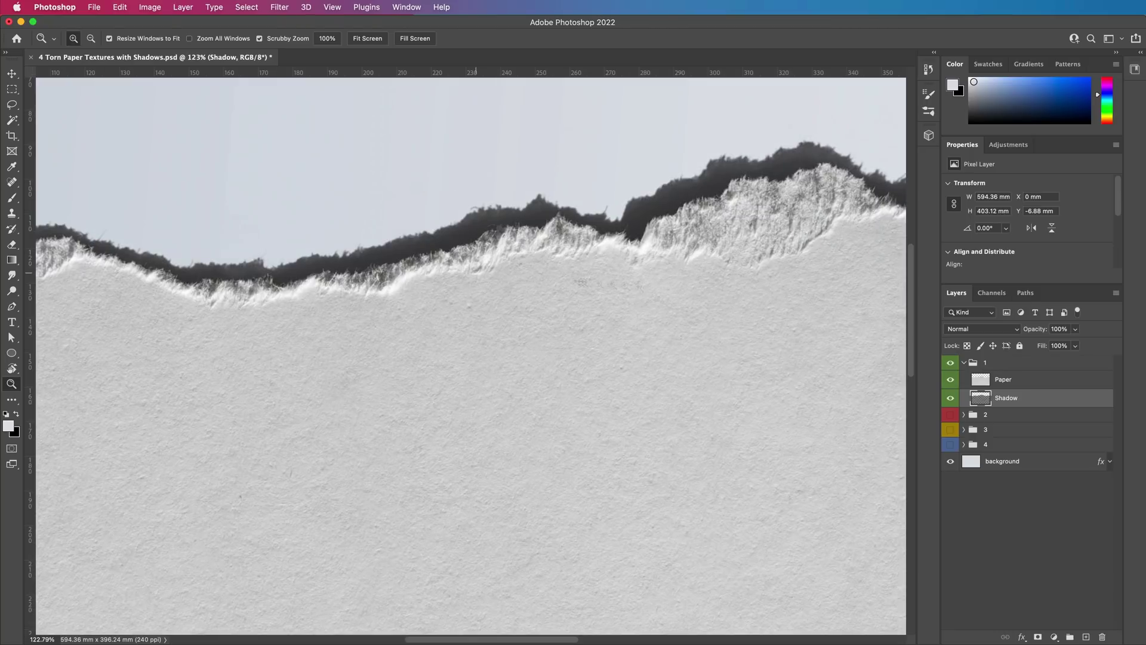
left_click(950, 398)
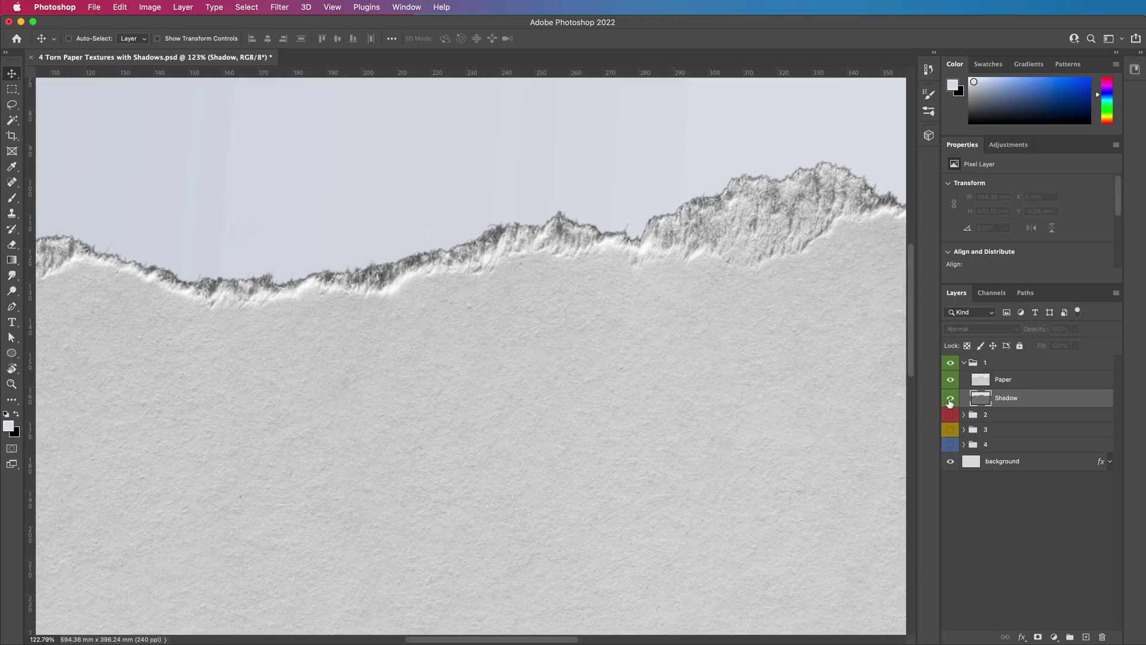
left_click(950, 398)
key("z")
key("ctrl+0")
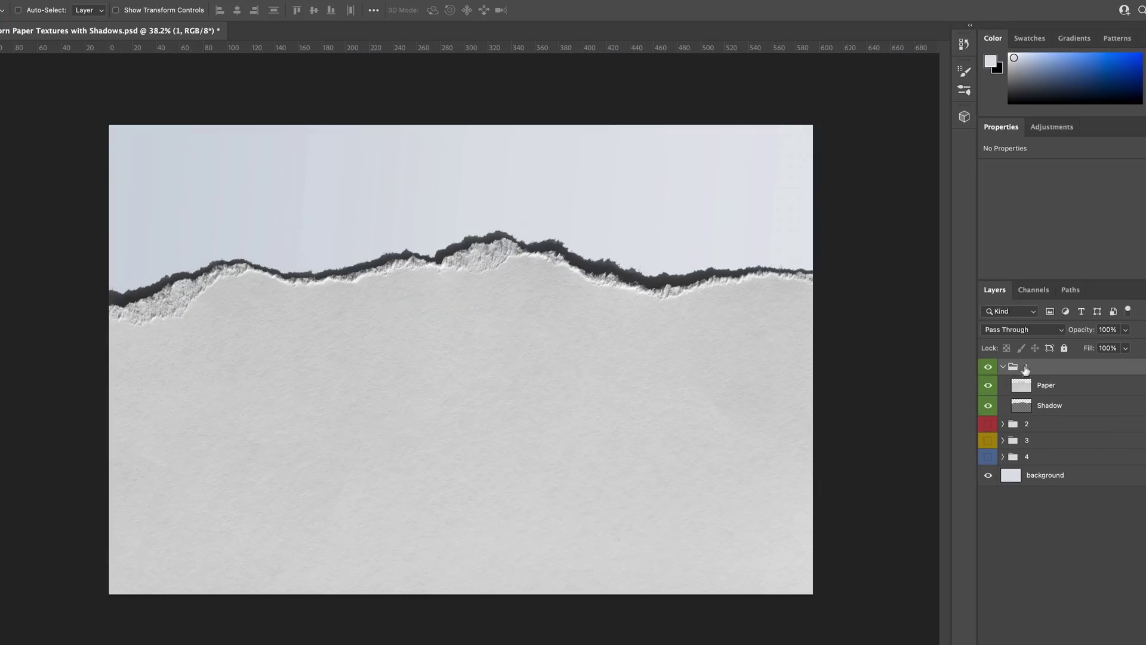
Rotate group 1 by 180° and move it up so the paper covers the upper part of the canvas
key("alt+bracketright")
key("alt+bracketright")
key("ctrl+t")
left_click_drag(627, 574, 88, 598)
left_click_drag(350, 515, 357, 420)
Convert the Paper layer to a smart object and open its contents for editing as Paper.psb
left_click(1056, 387)
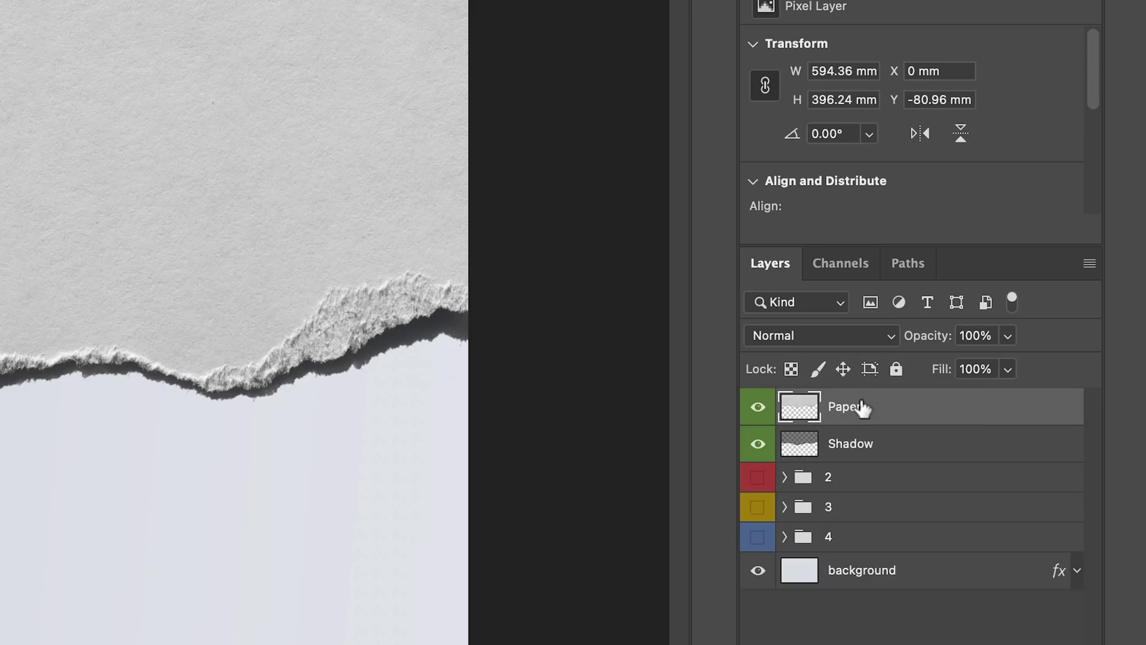
right_click(855, 411)
left_click(931, 505)
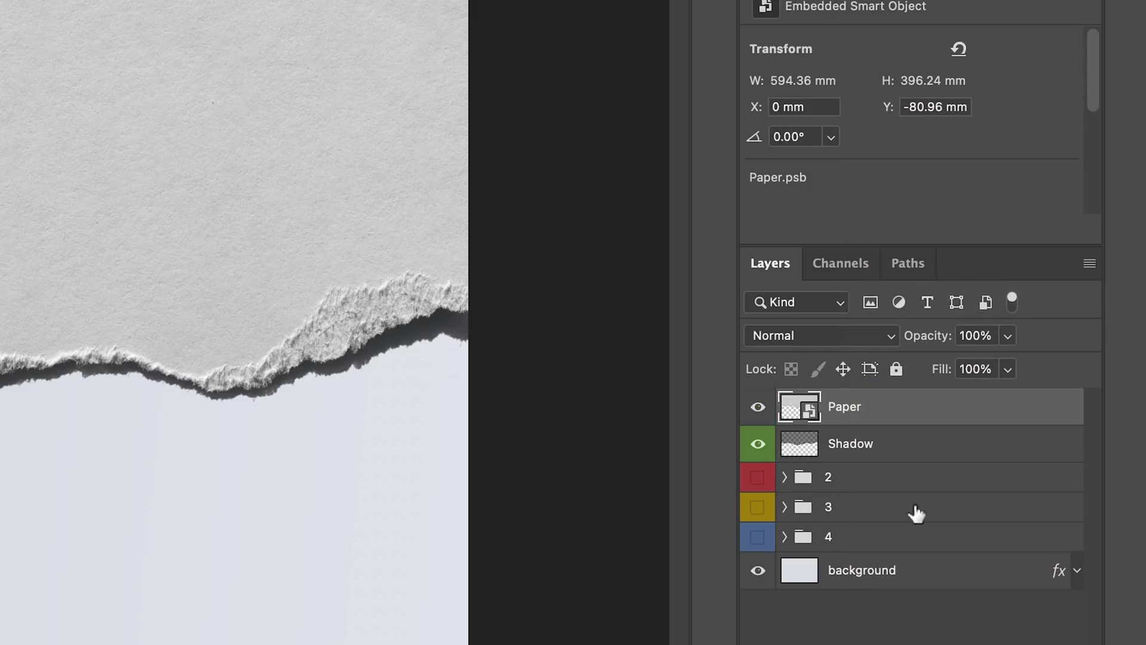
double_click(799, 412)
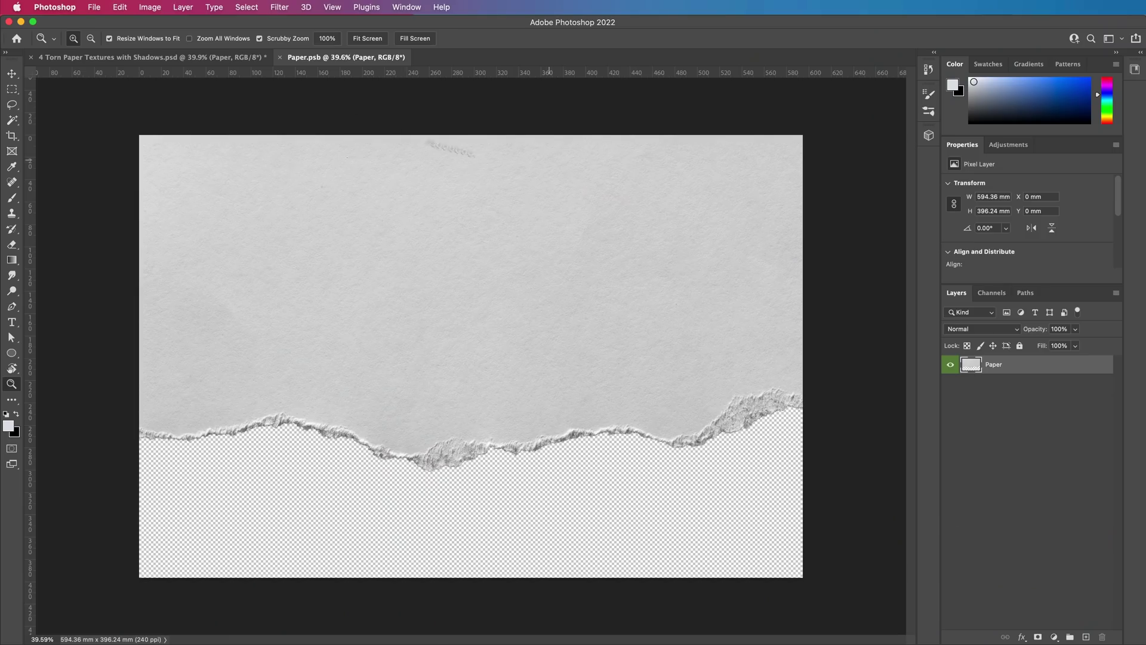
left_click(251, 57)
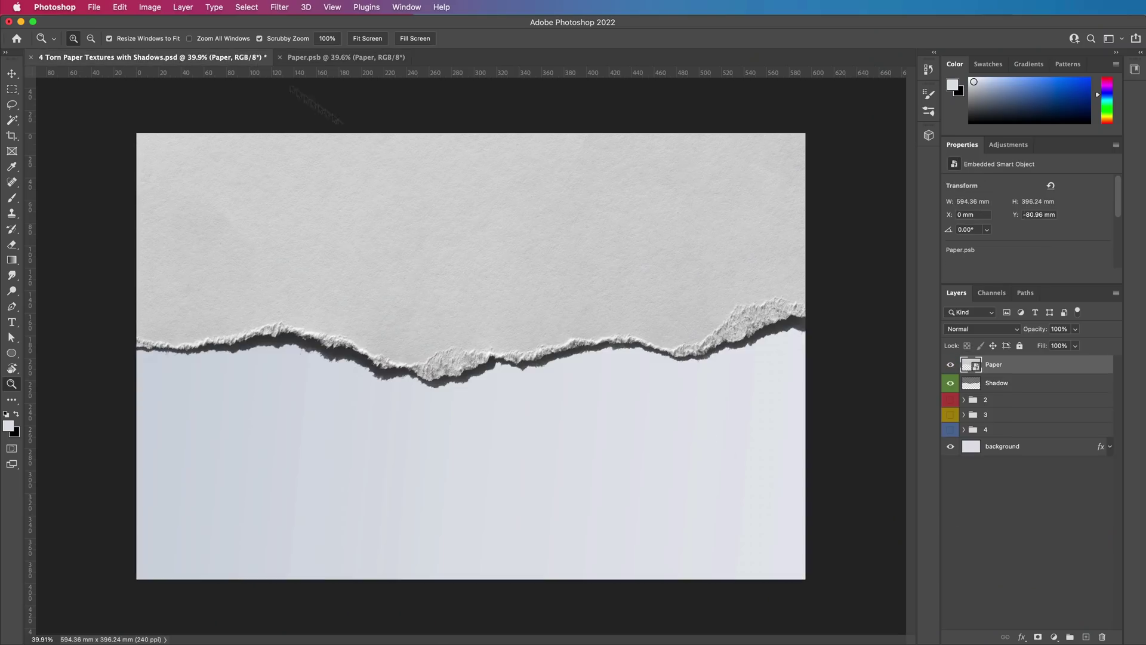
left_click(360, 57)
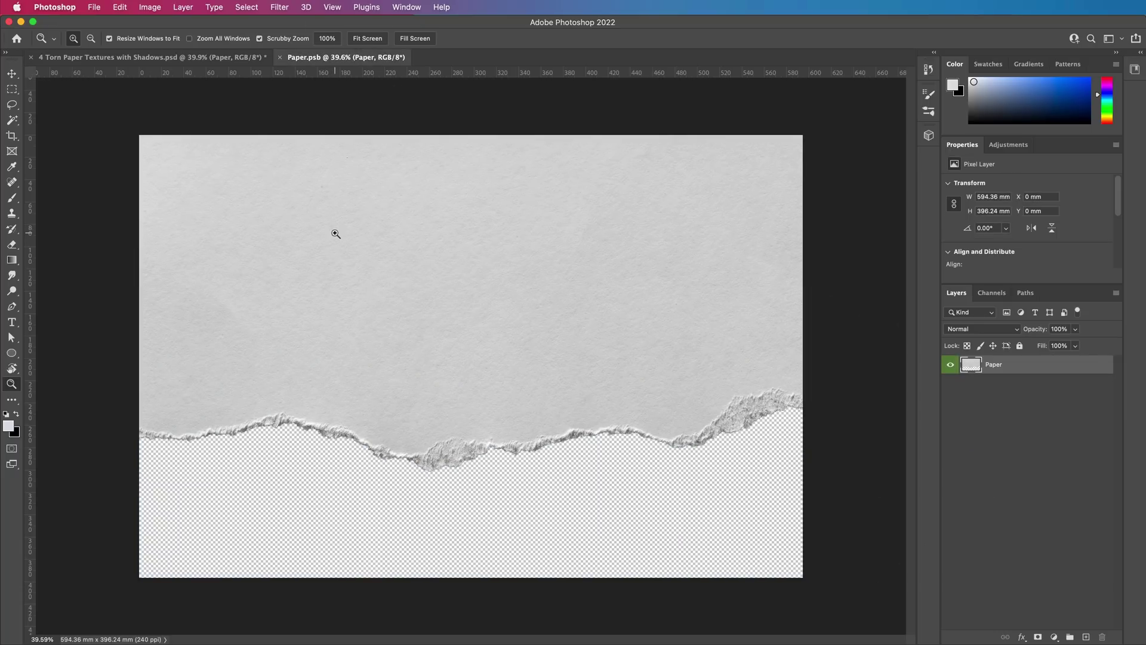
Add the placeholder text "apsodifgjsd[fogihjsdfgo[isdj" at about 73 pt in Paper.psb, save it, and check the update in the main document
key("t")
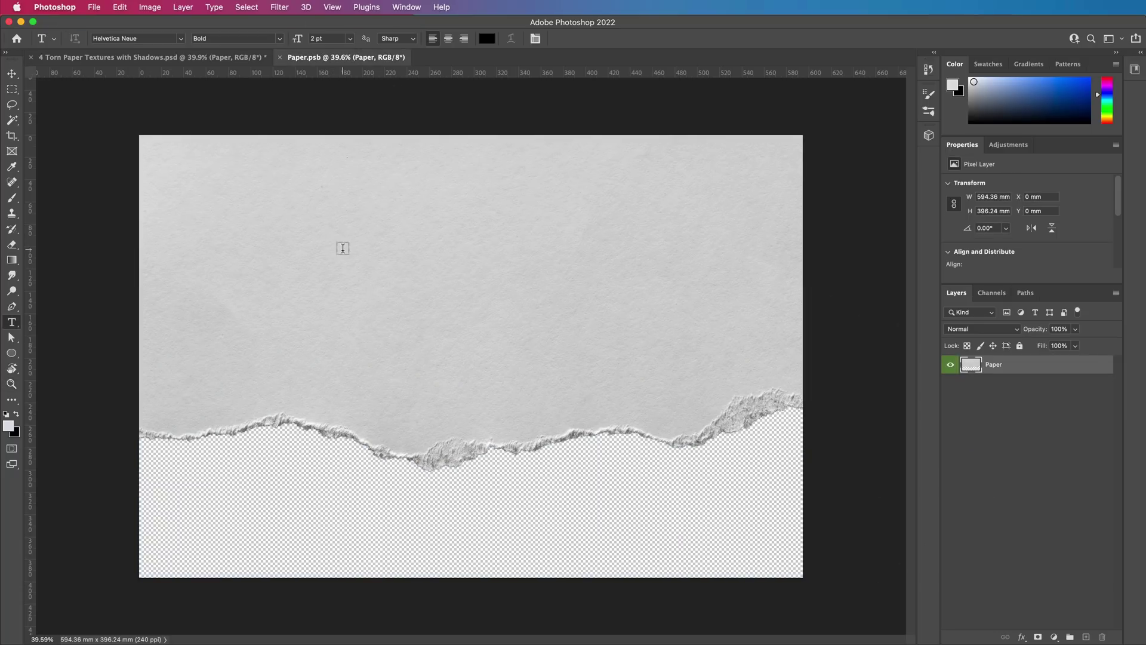
left_click(344, 249)
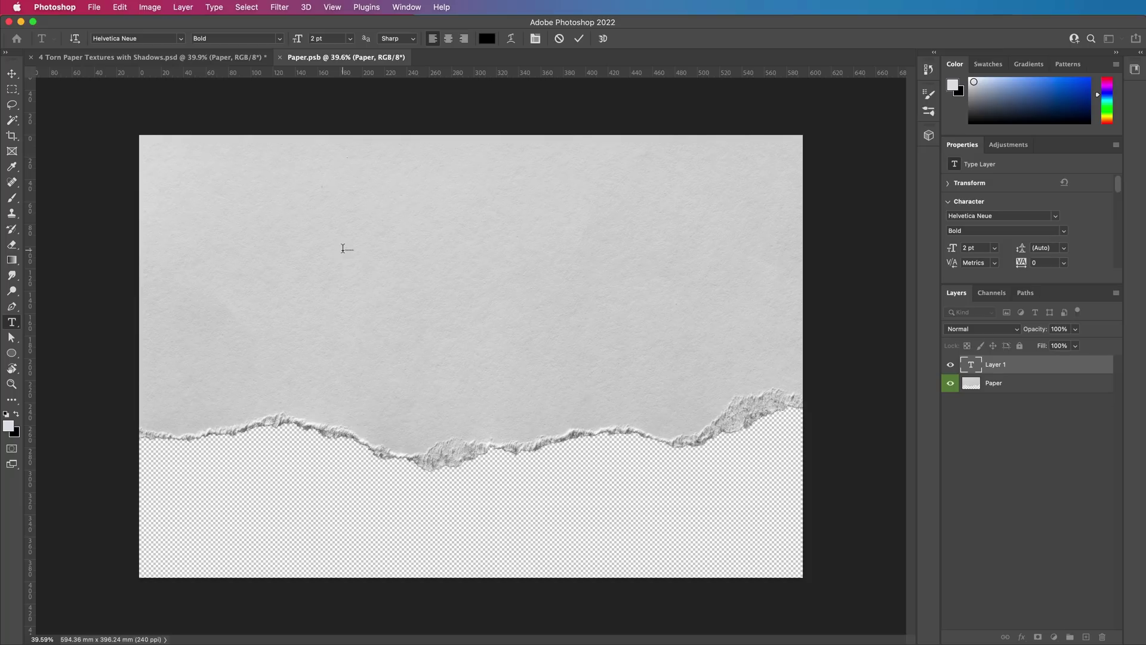
type("apsodifgjsd[fogihjsdfgo[isdj")
key("super+t")
left_click_drag(357, 250, 703, 493)
key("Return")
key("super+s")
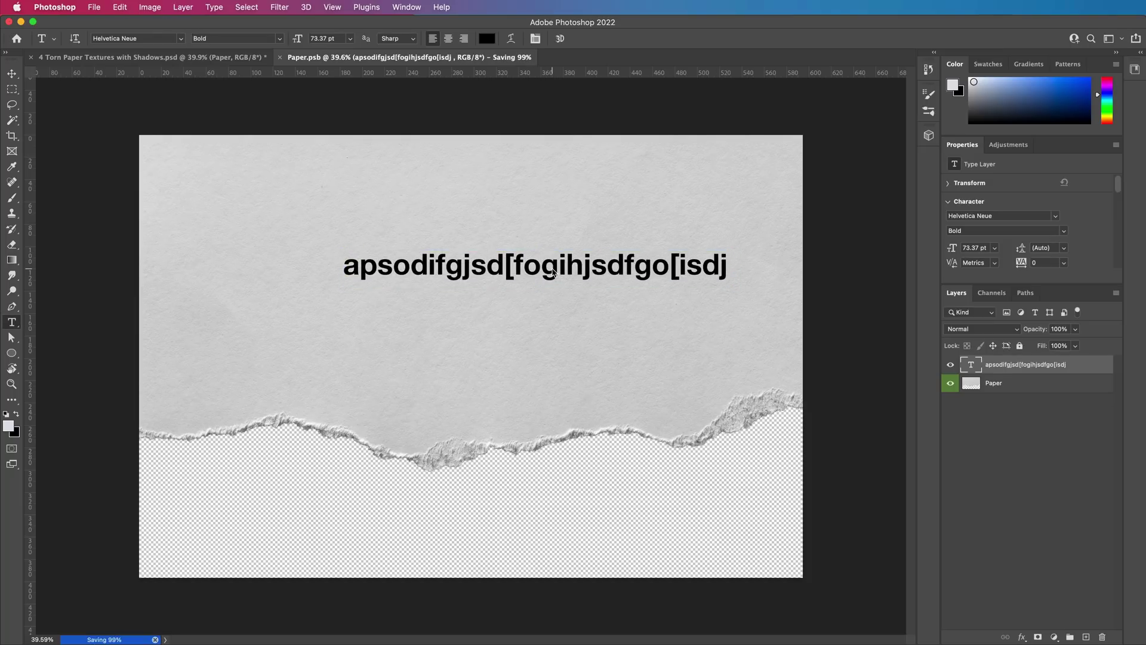
key("ctrl+Tab")
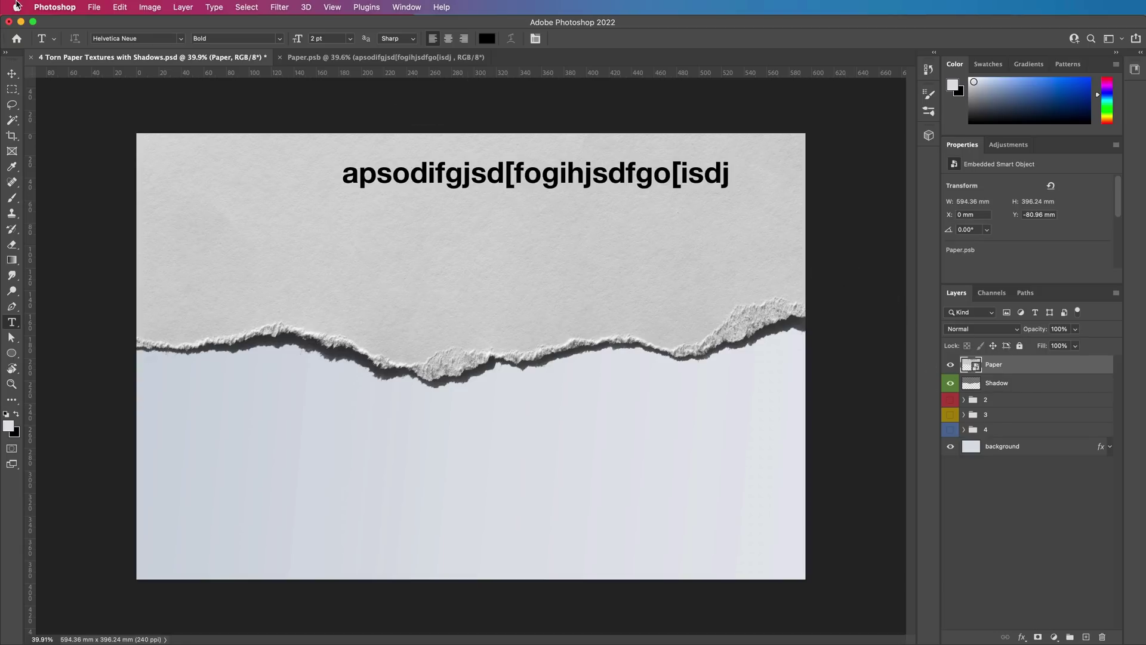
Add the text TEXTURE in Paper.psb, enlarge it to about 319 pt and place it over the torn edge
left_click(305, 57)
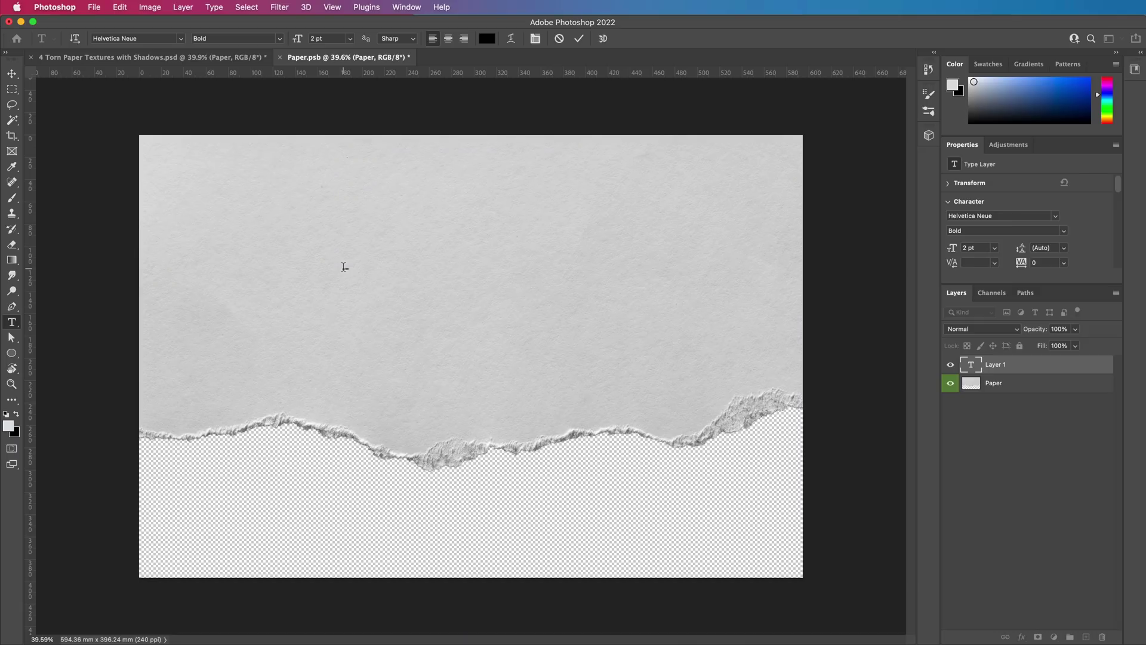
key("super+Return")
key("super+t")
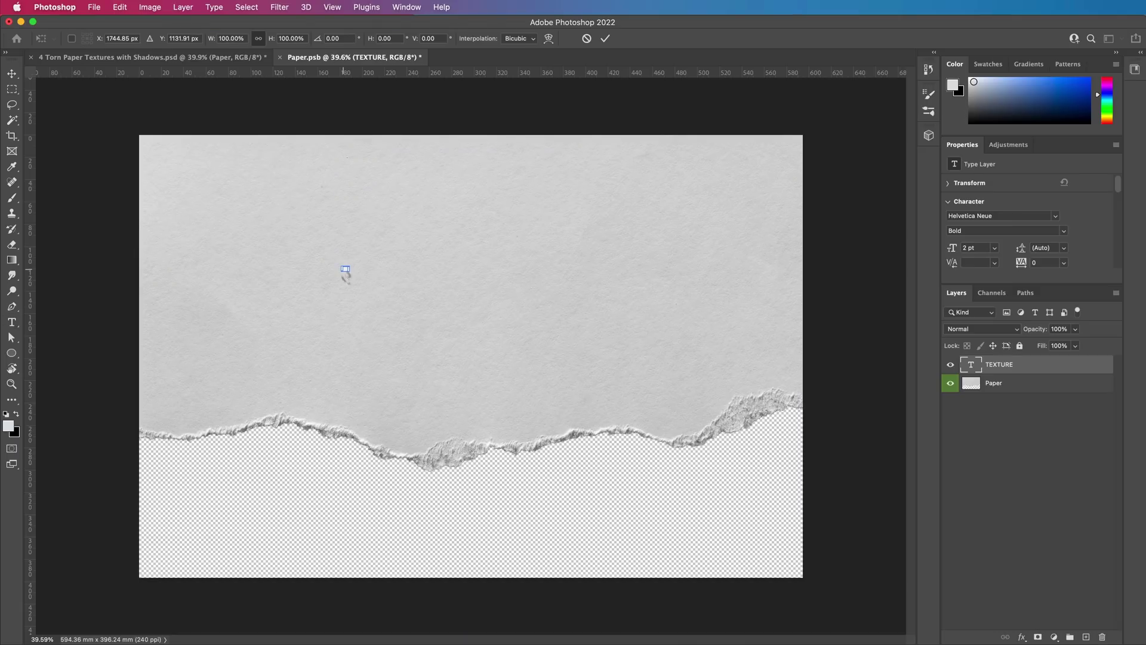
left_click_drag(345, 270, 683, 406)
left_click_drag(529, 352, 587, 424)
key("Return")
Scale the TEXTURE text up to about 376 pt so it spans the full width of the canvas
key("super+t")
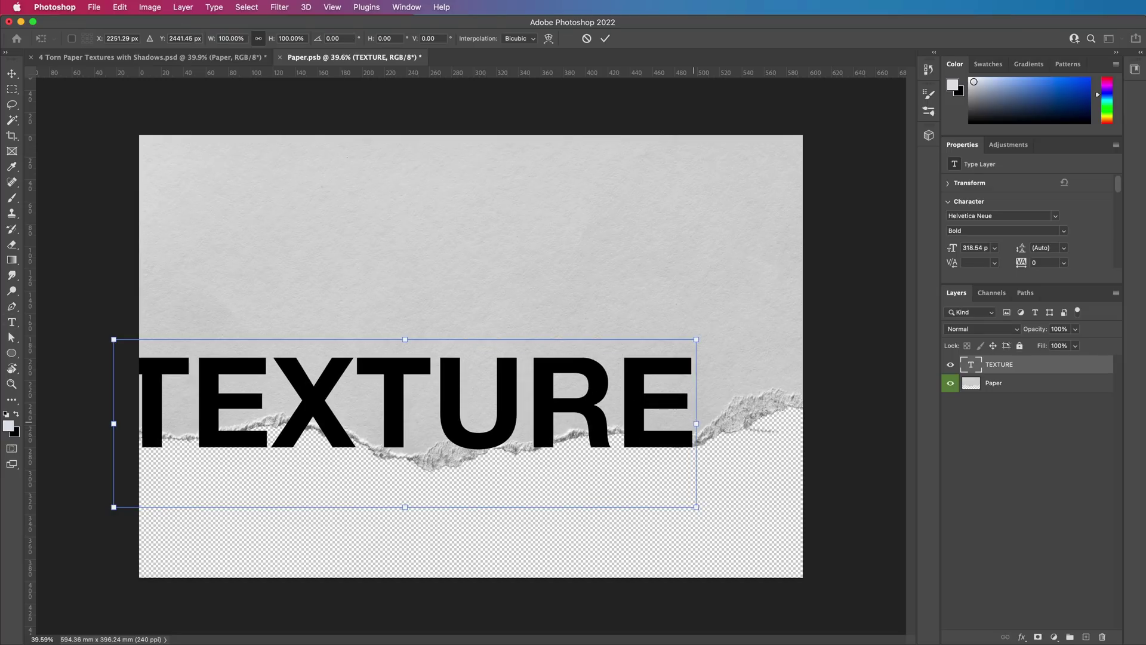
left_click_drag(696, 423, 797, 425)
mouse_move(709, 405)
left_mouse_down()
mouse_move(719, 388)
mouse_move(694, 403)
left_mouse_up()
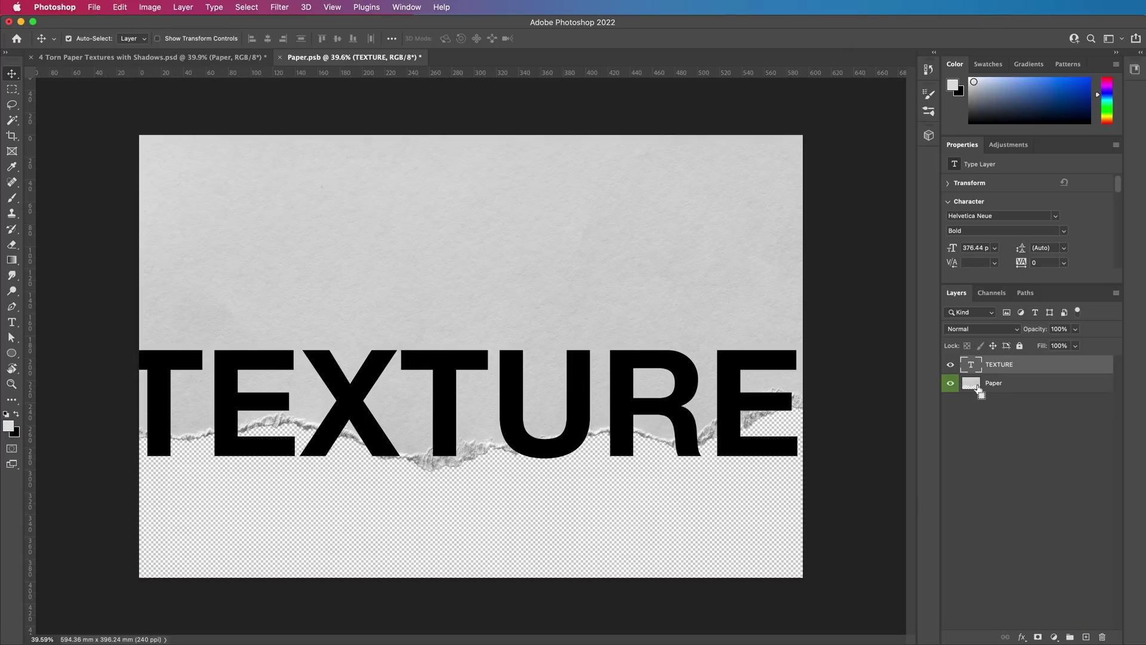
Mask the TEXTURE layer to the outline of the Paper layer so the letters end at the torn edge
left_click(979, 389, "super")
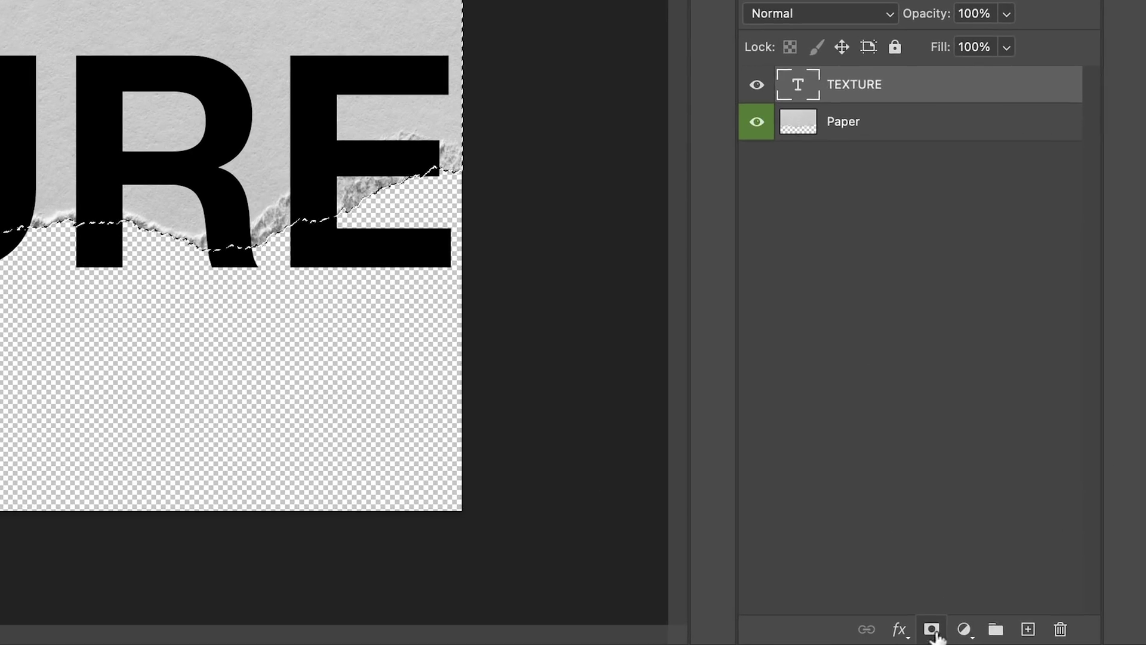
left_click(1038, 636)
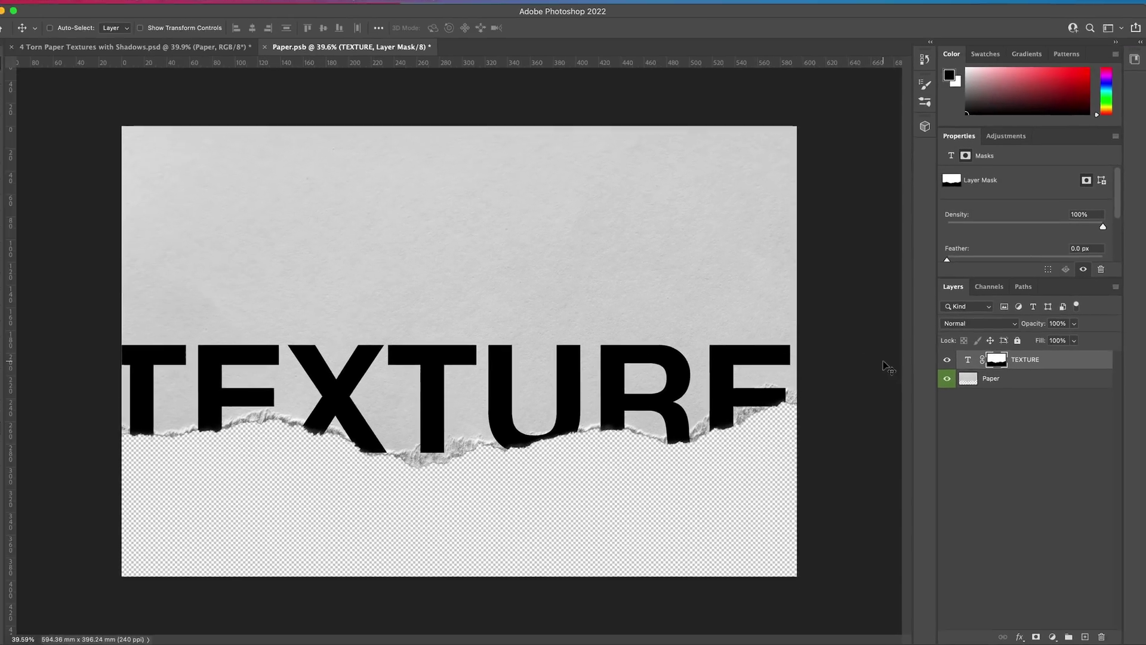
key("z")
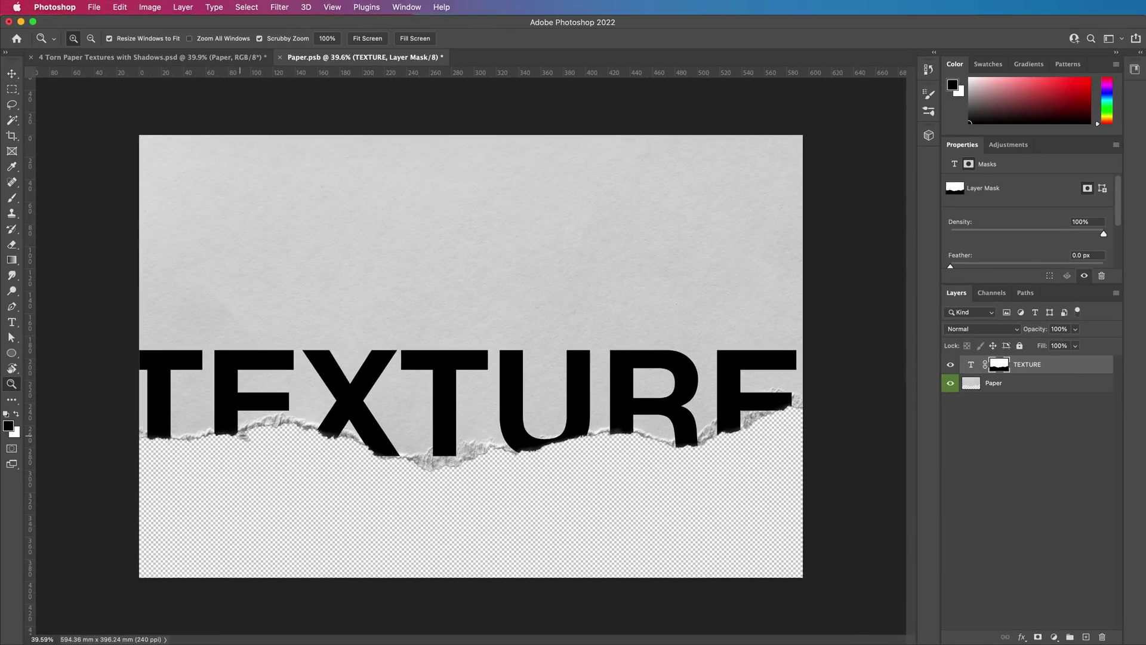
Convert the TEXTURE layer to a smart object in Paper.psb and replace the text in its contents with PAPER //
left_click_drag(199, 434, 330, 433)
left_click_drag(340, 384, 472, 379)
scroll(382, 357, "right", 15)
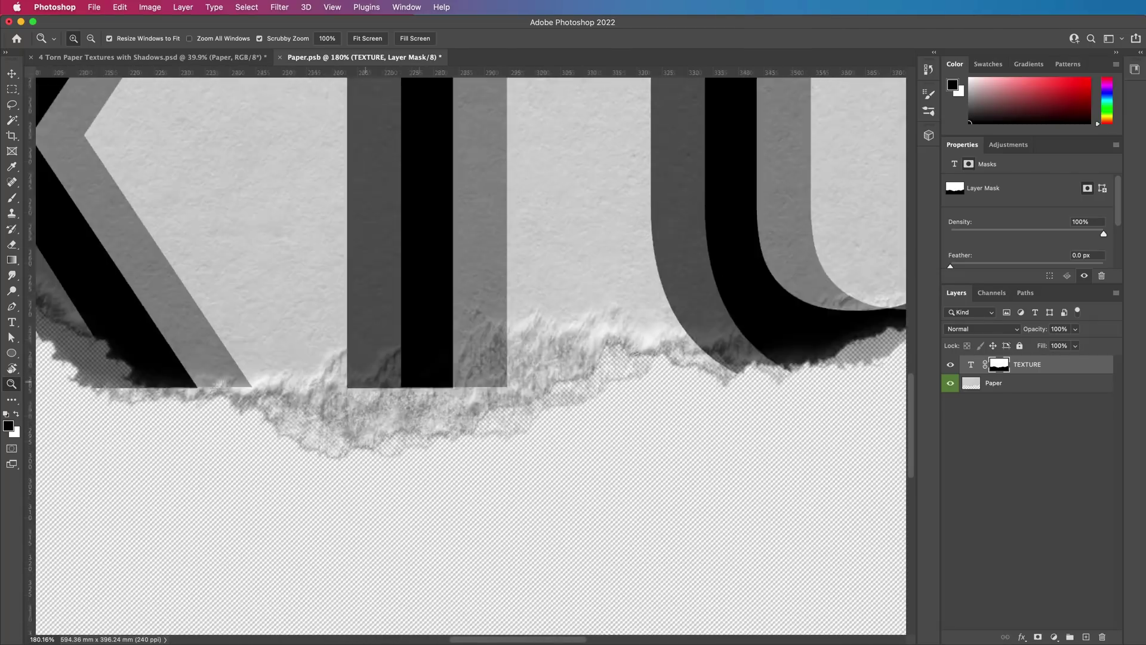
key("super+0")
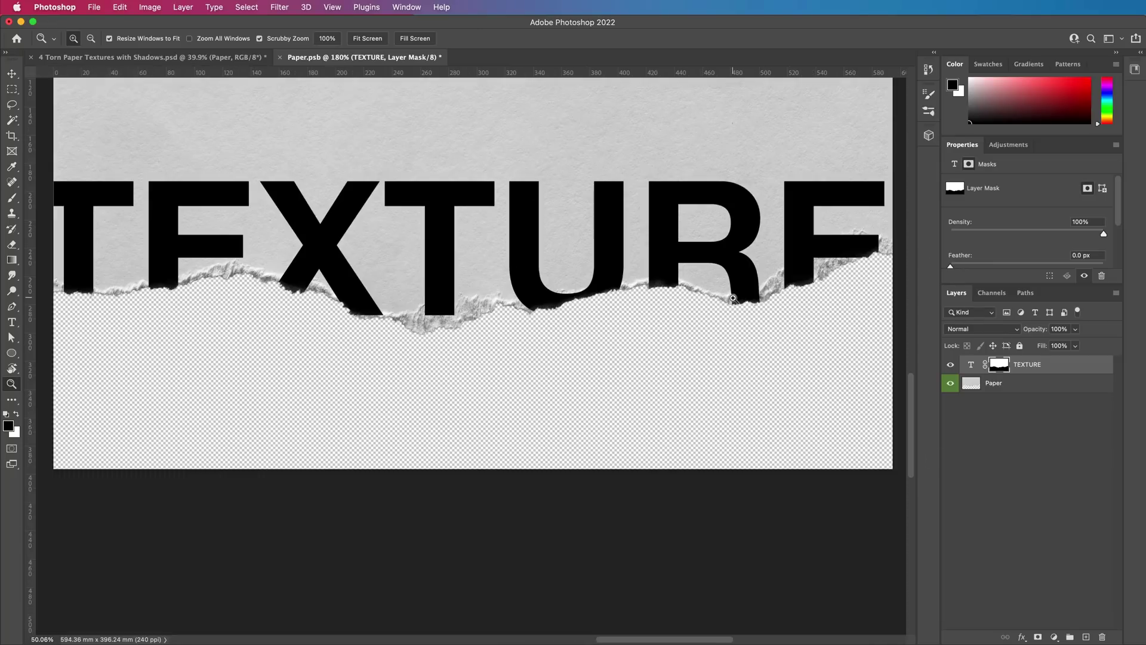
right_click(1019, 362)
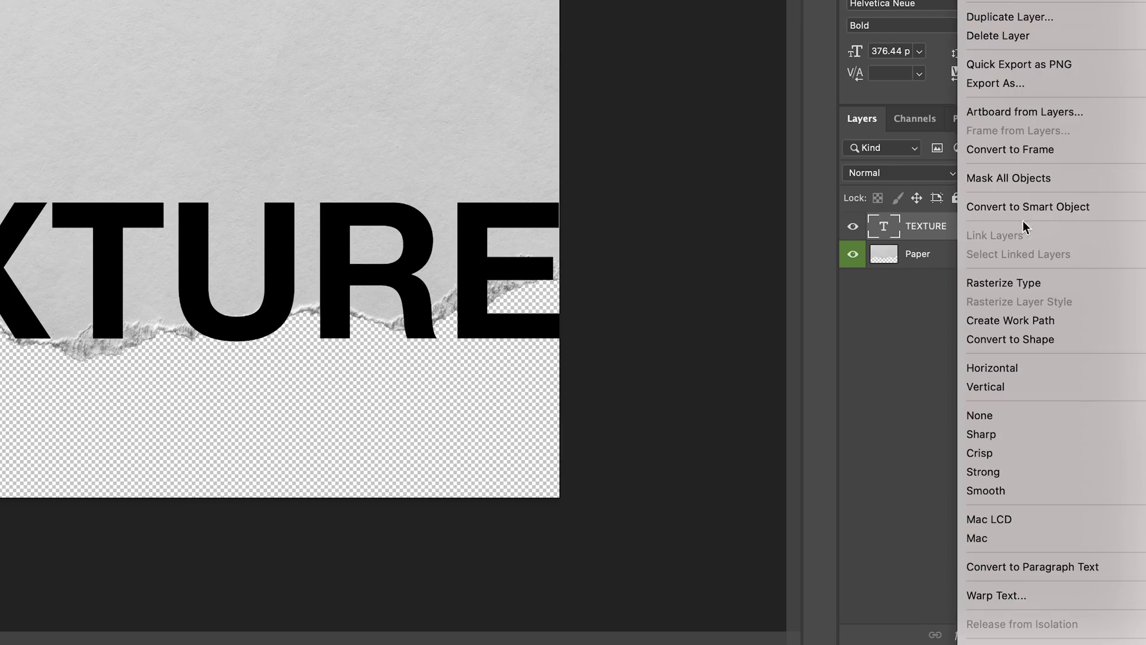
left_click(1022, 207)
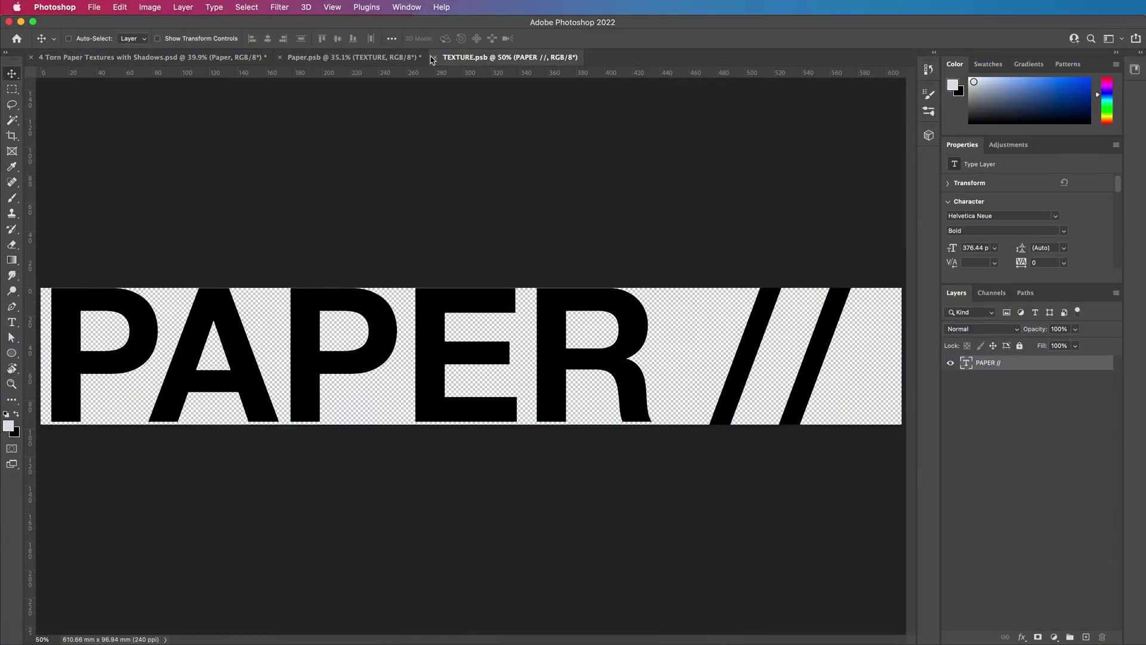
left_click(435, 58)
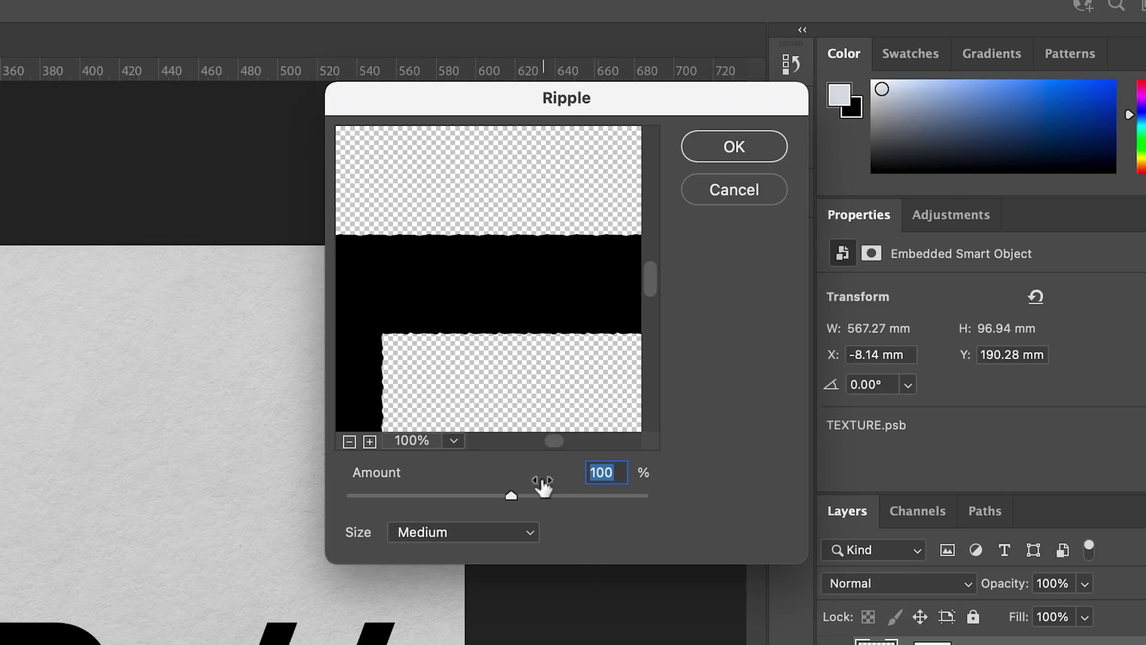
Apply a Ripple filter of 49% at Medium size to the TEXTURE smart object and check the roughened letter edges
mouse_move(517, 491)
left_mouse_down()
mouse_move(464, 489)
mouse_move(499, 495)
left_mouse_up()
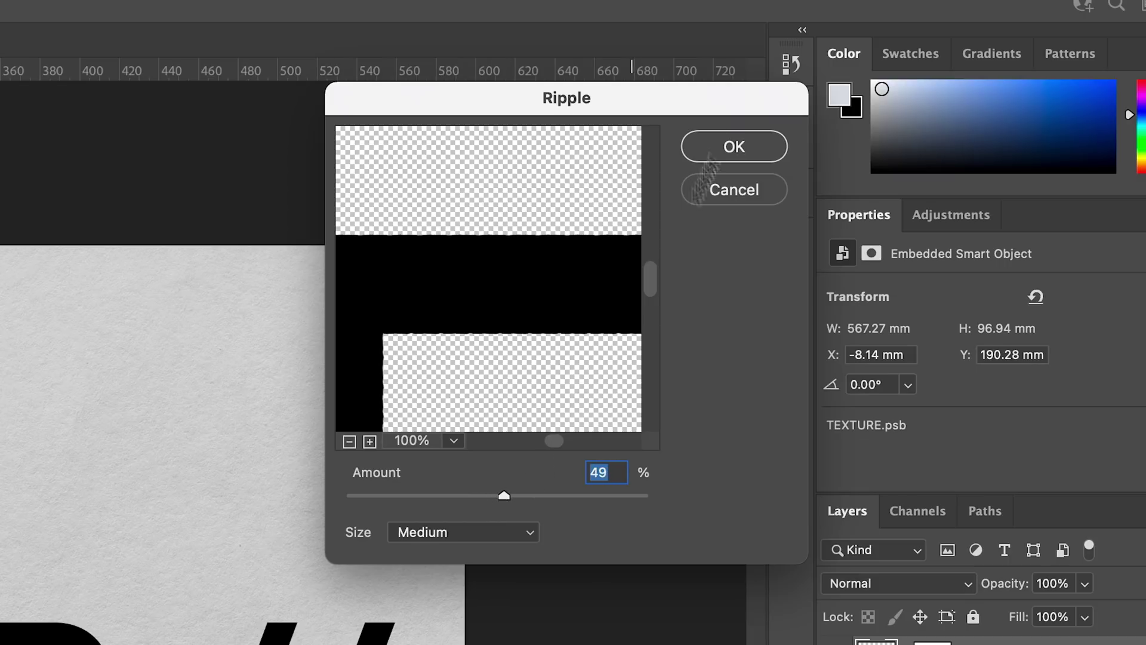
left_click(714, 145)
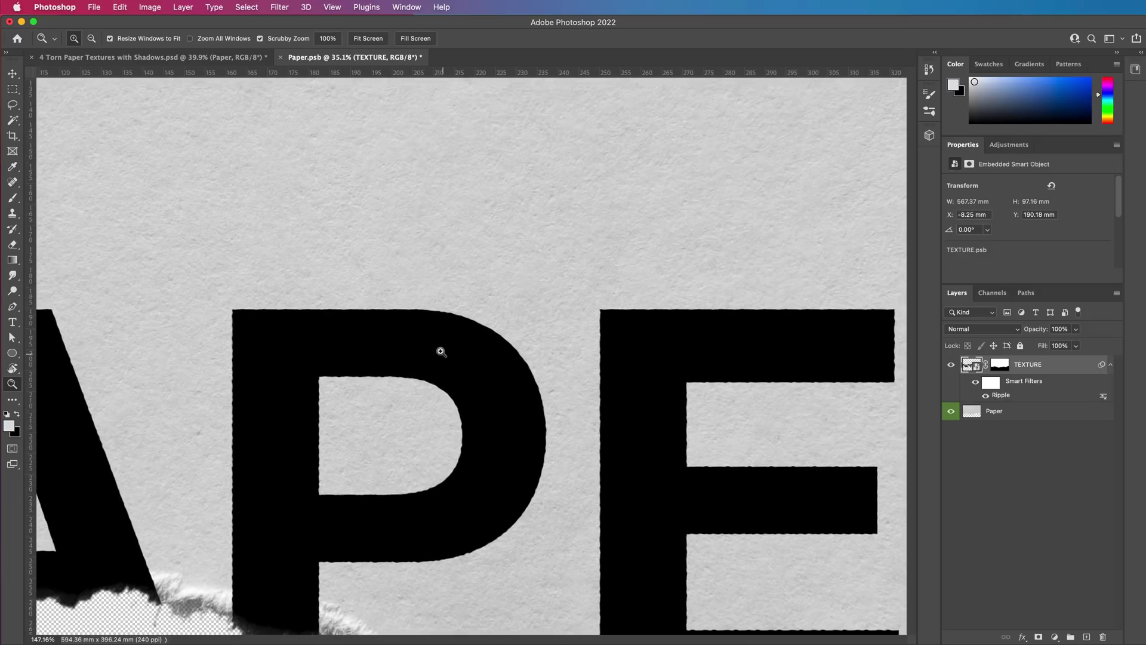
left_click_drag(441, 352, 460, 353)
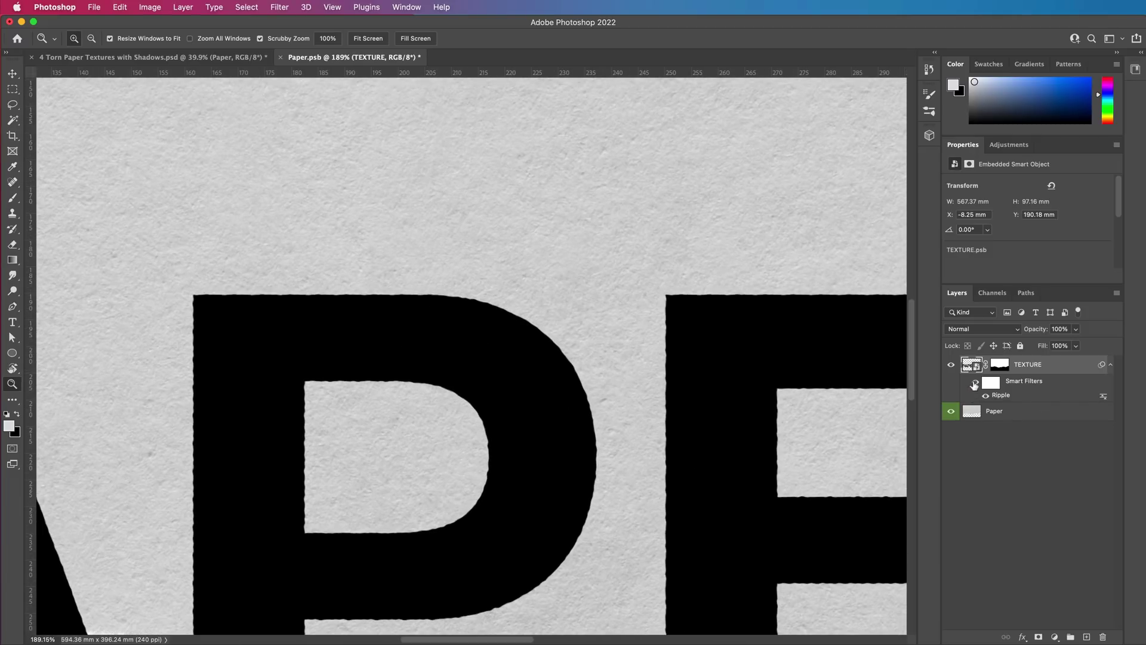
left_click_drag(701, 361, 600, 357)
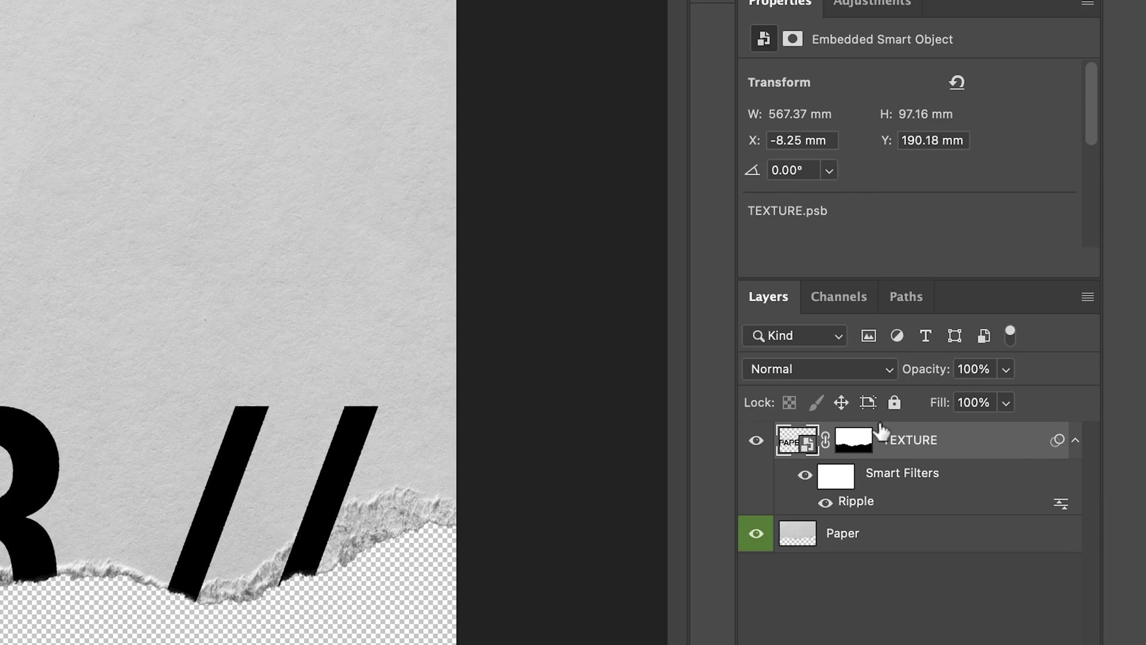
Split the white Underlying Layer slider of Blend If to 197 / 255 in the TEXTURE layer's blending options
right_click(948, 439)
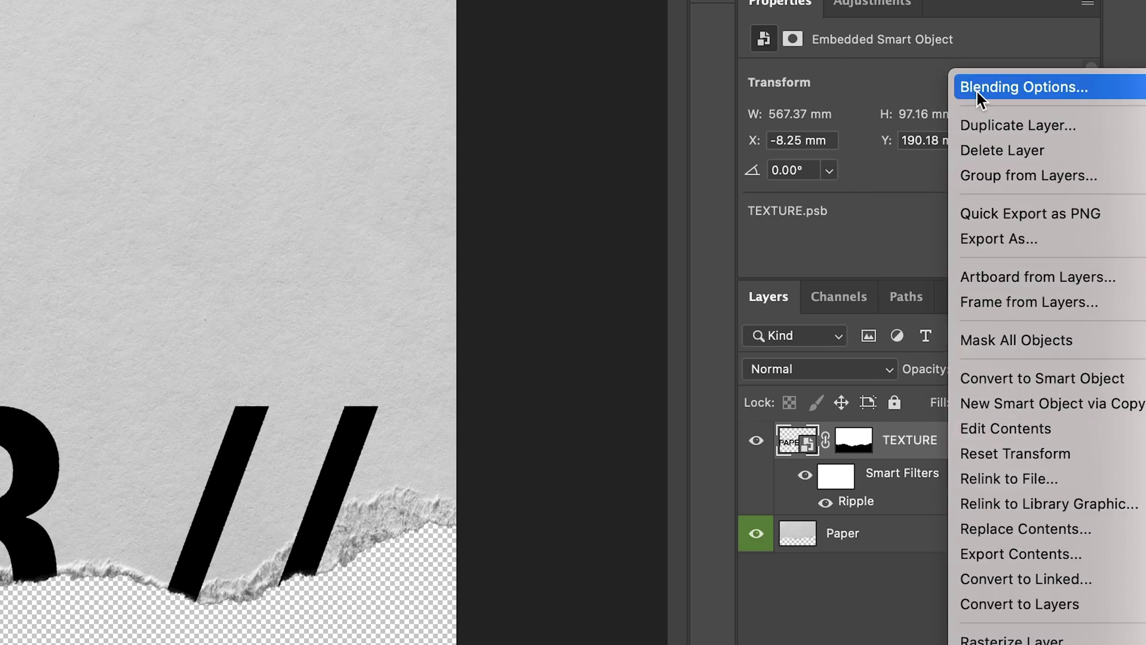
left_click(976, 89)
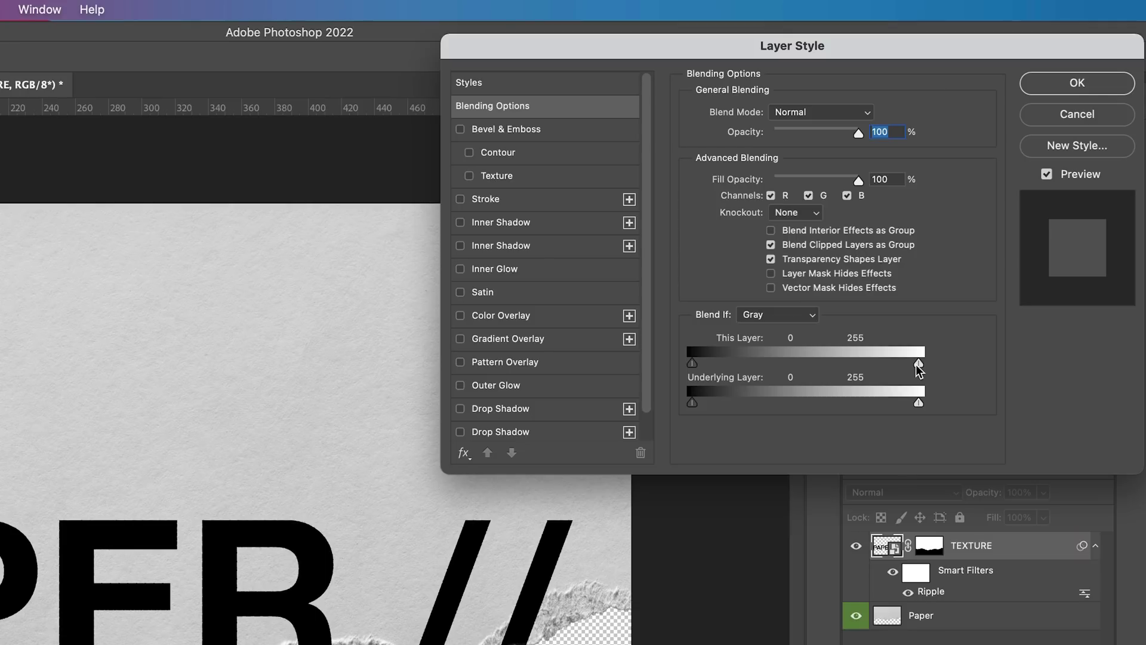
left_click_drag(918, 362, 802, 371)
left_click_drag(690, 364, 769, 396)
left_click_drag(851, 396, 918, 403)
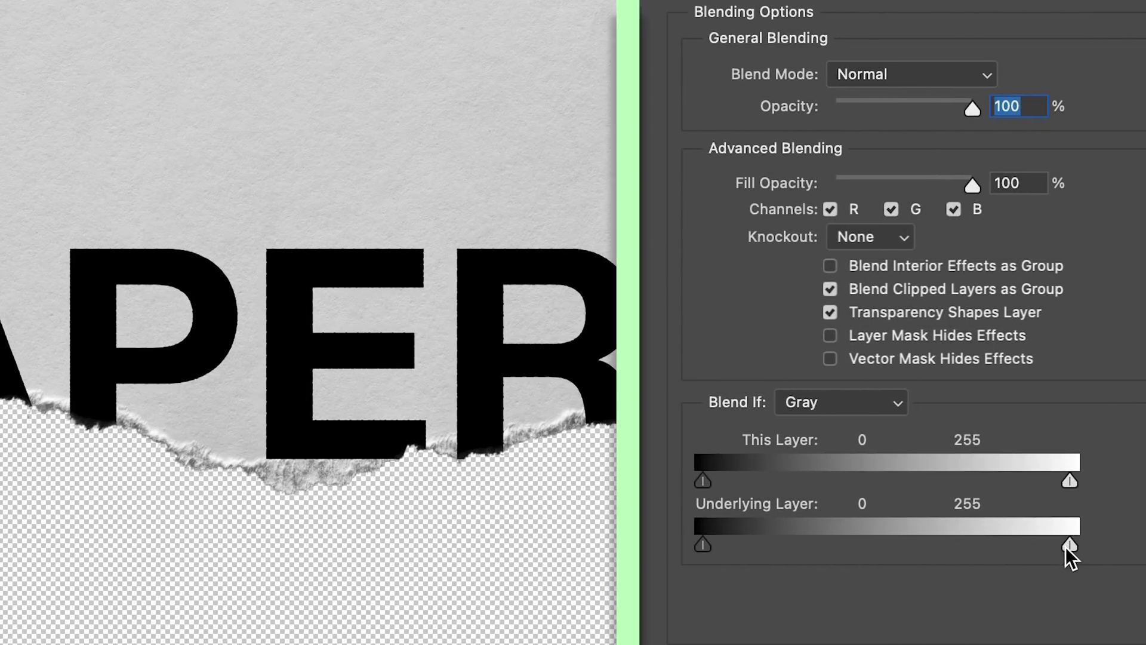
left_click_drag(1065, 547, 985, 547)
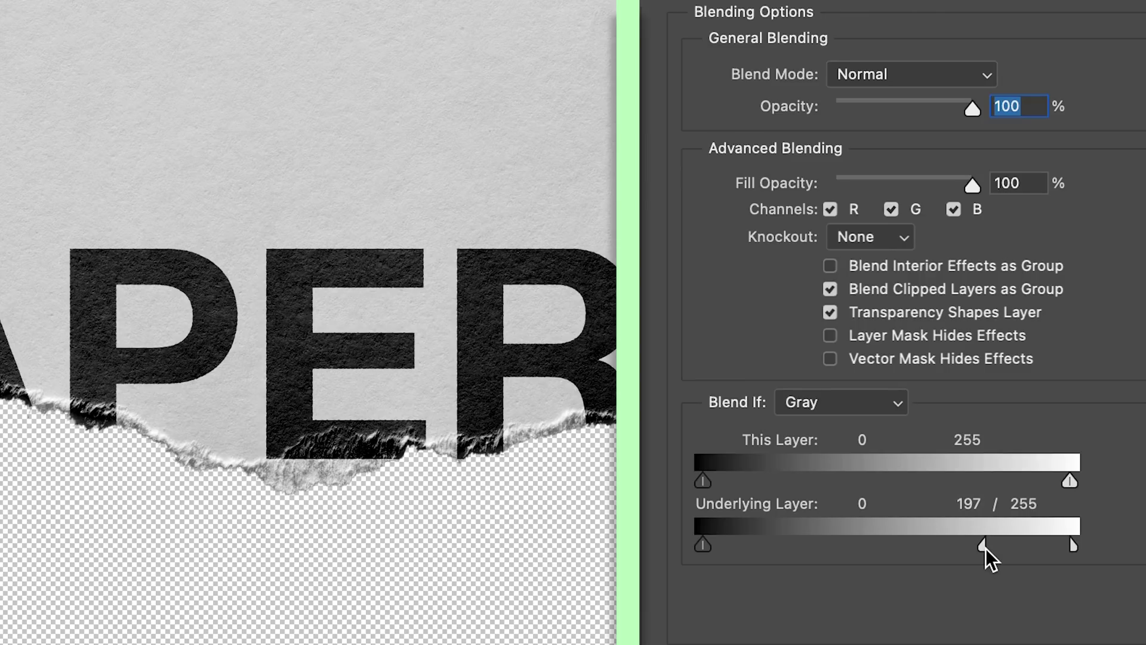
Split the black Underlying Layer slider of Blend If to 0 / 147 and fine-tune how the paper grain shows through the letters
left_click_drag(705, 544, 916, 545)
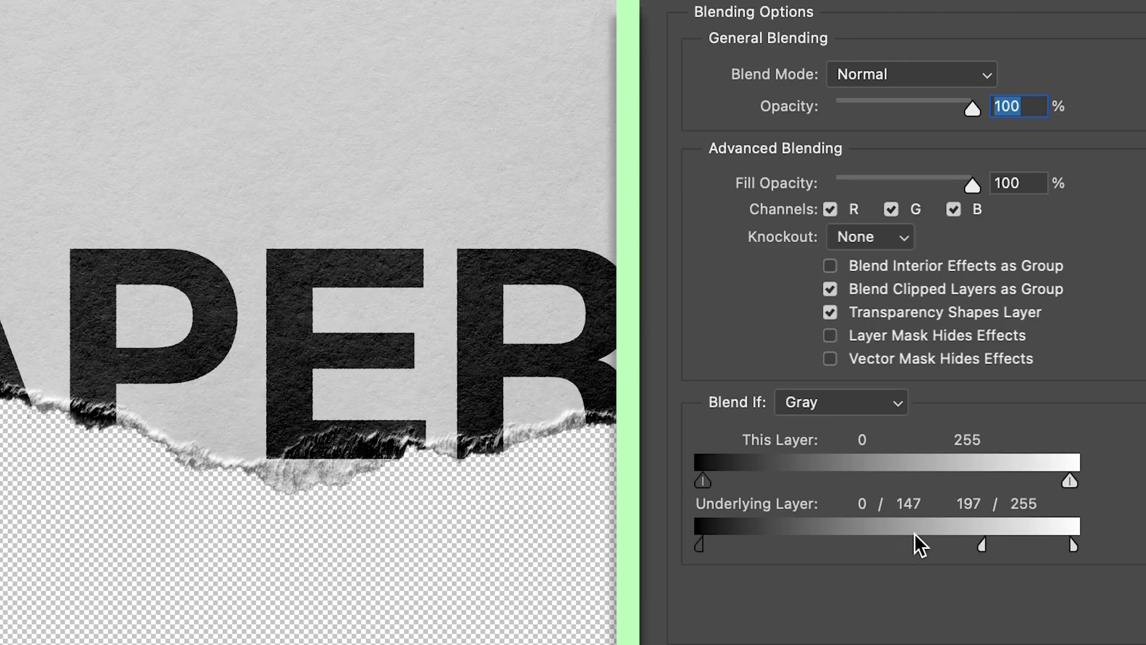
left_click_drag(699, 545, 962, 548)
left_click_drag(861, 546, 1023, 546)
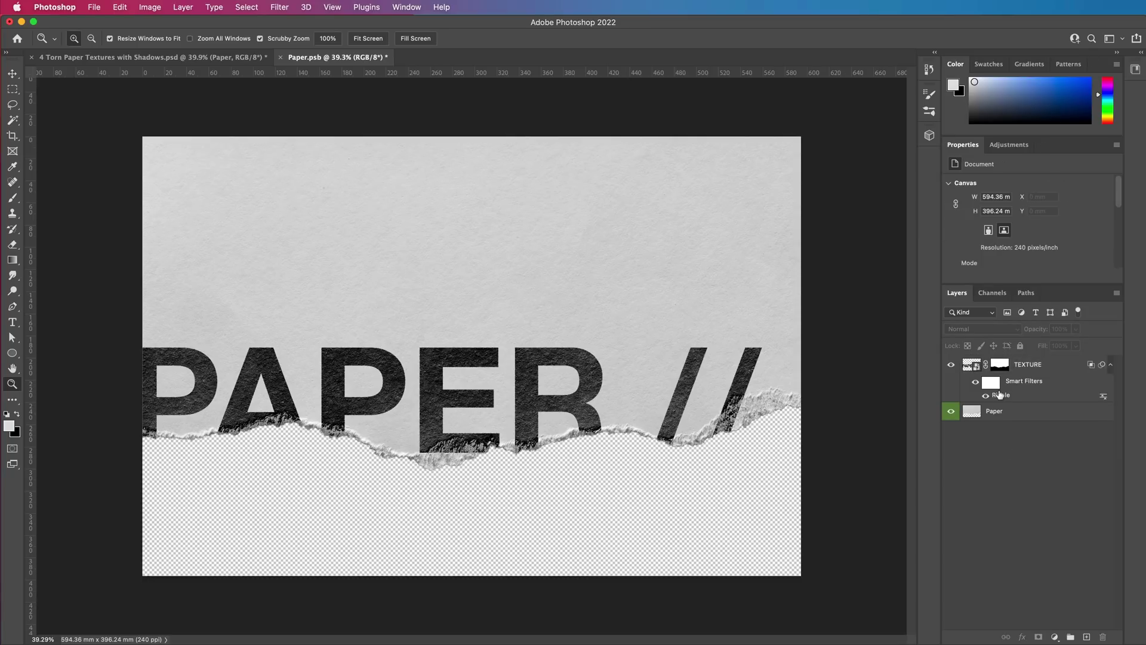
Increase the Ripple filter amount on the TEXTURE layer, save Paper.psb and return to the main torn paper document
double_click(1000, 395)
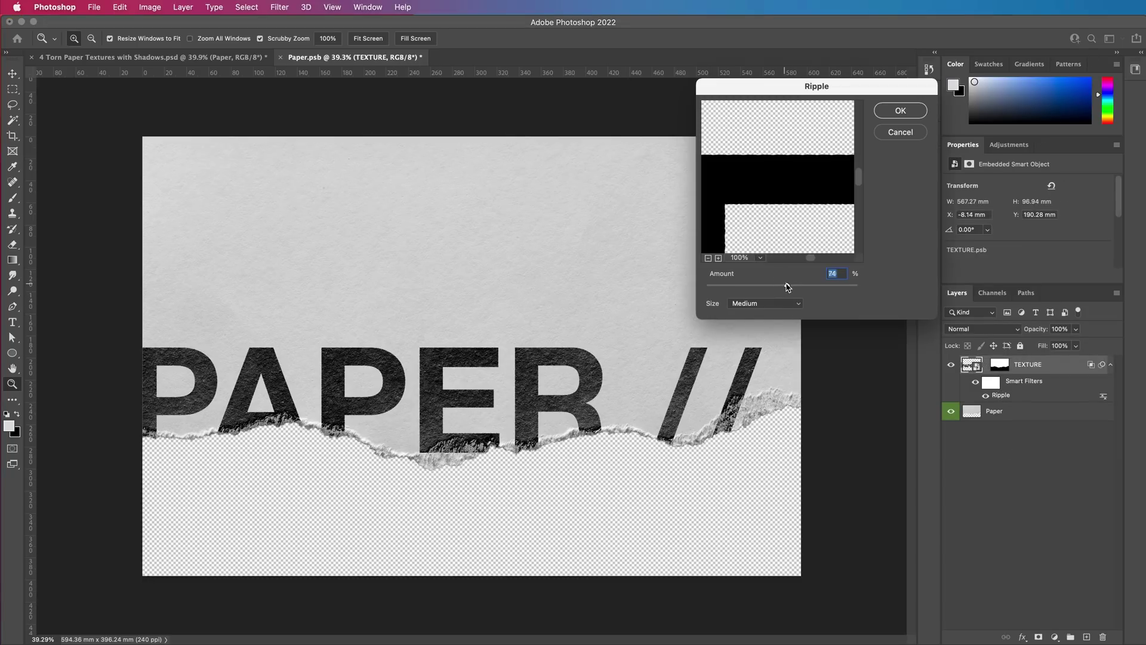
left_click_drag(787, 287, 797, 286)
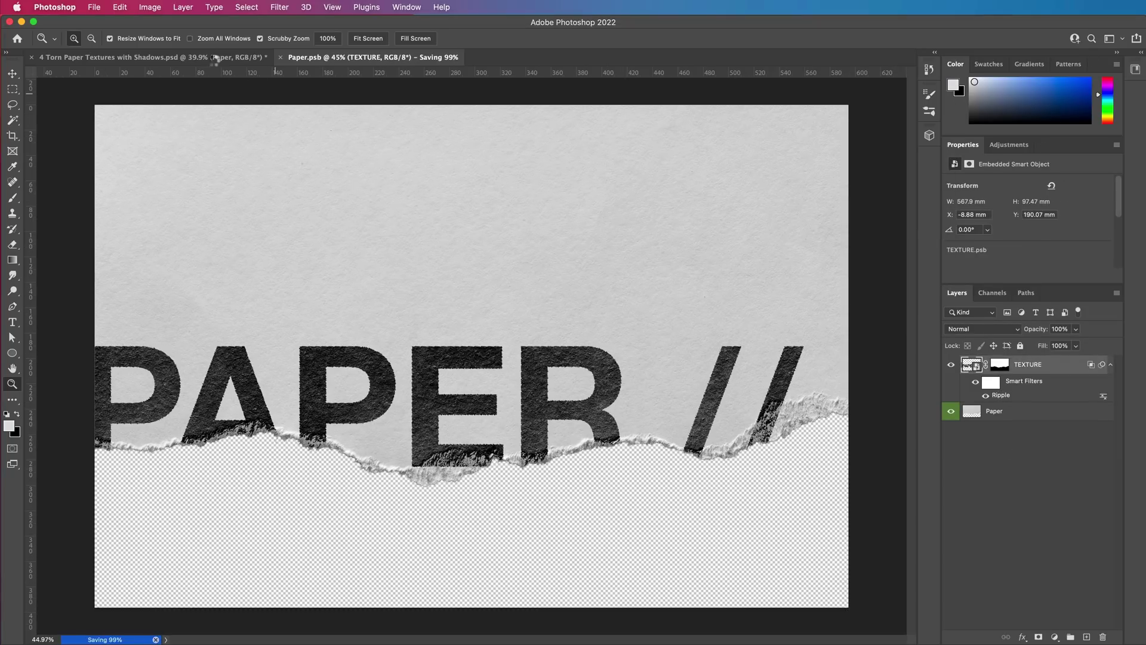
left_click(217, 57)
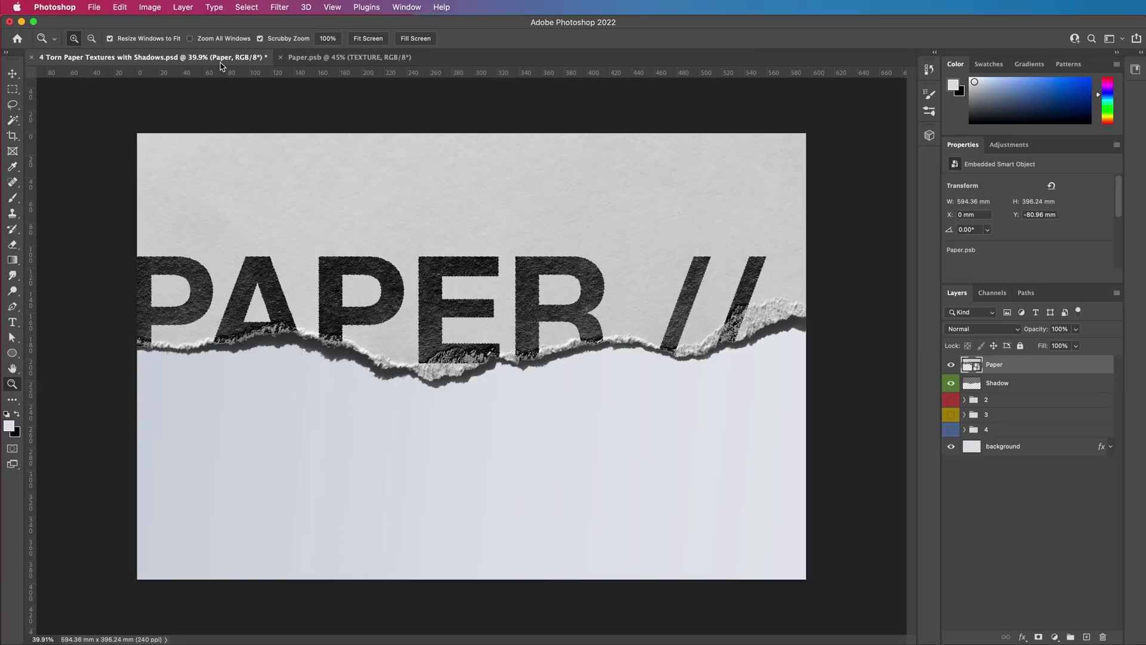
Check the lettering along the torn edge, then rename the Paper smart object layer CLICK ME and save the main document
left_click_drag(589, 365, 654, 328)
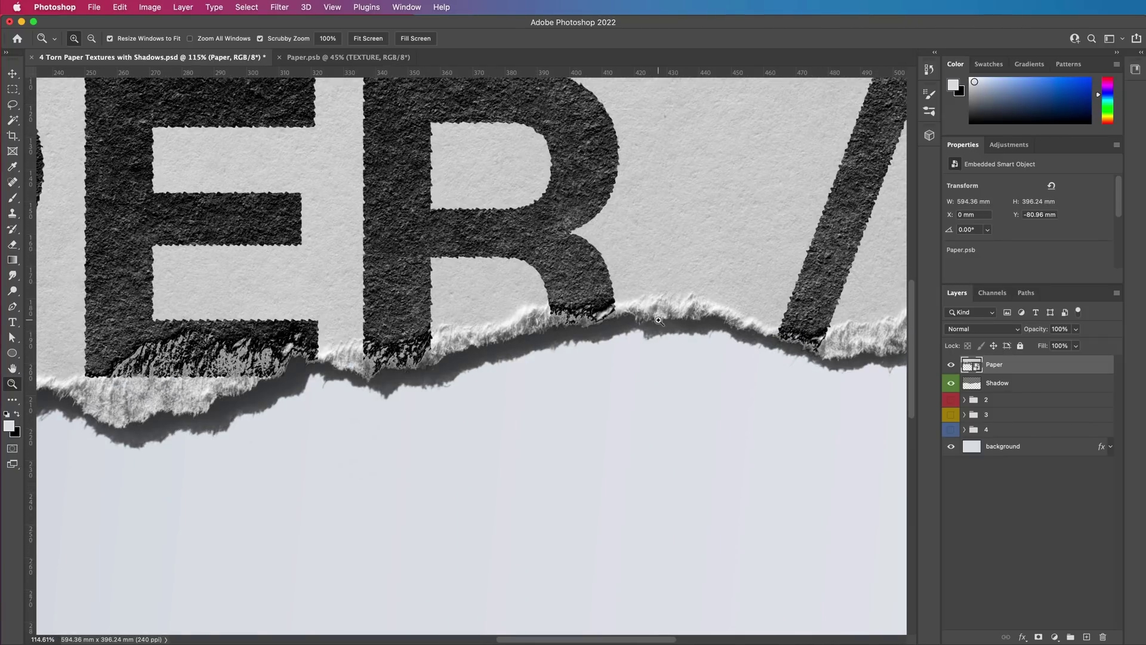
left_click_drag(664, 360, 662, 388)
key("v")
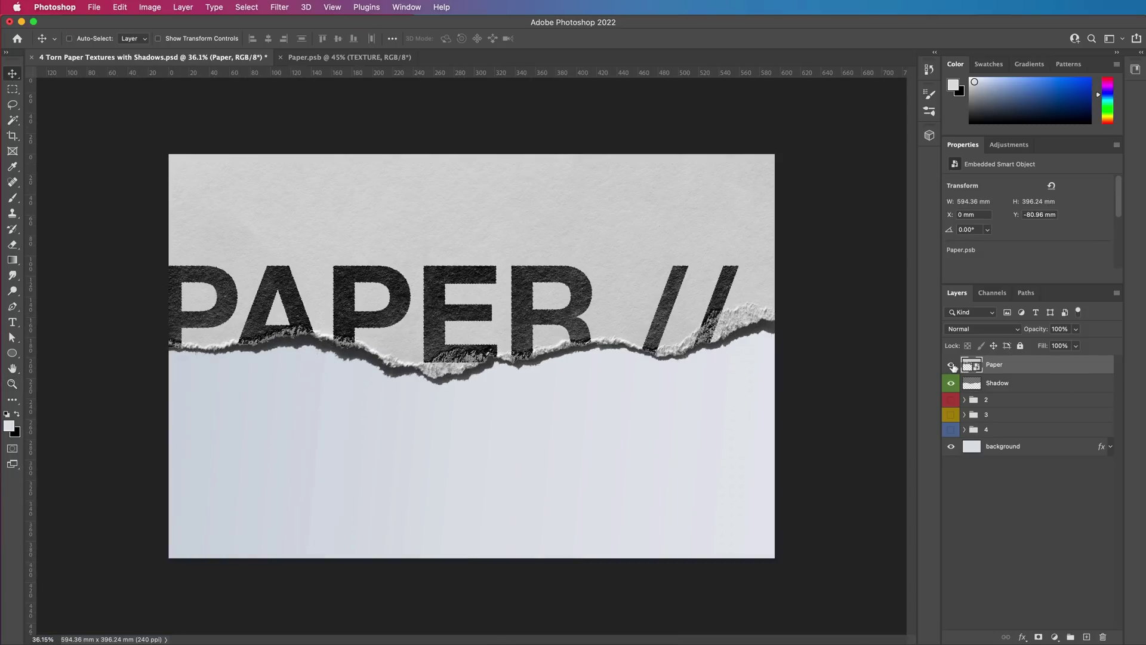
key("super+s")
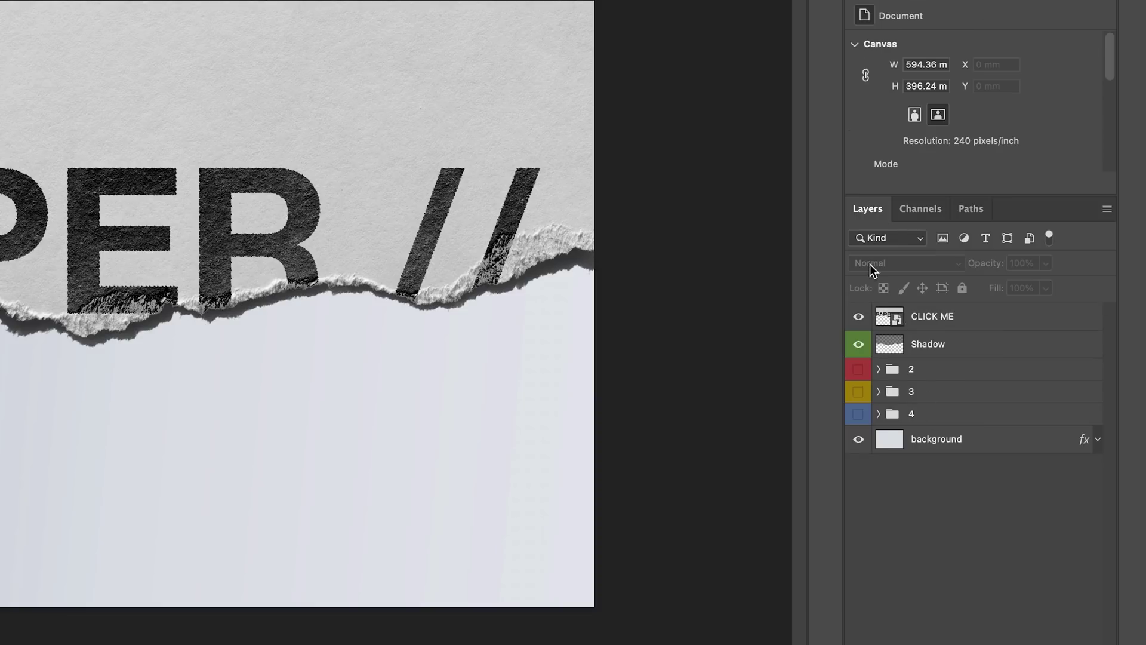
Change the nested smart object's text to TEXTURE, save TEXTURE.psb and Paper.psb, and check the update in the main document
double_click(976, 364)
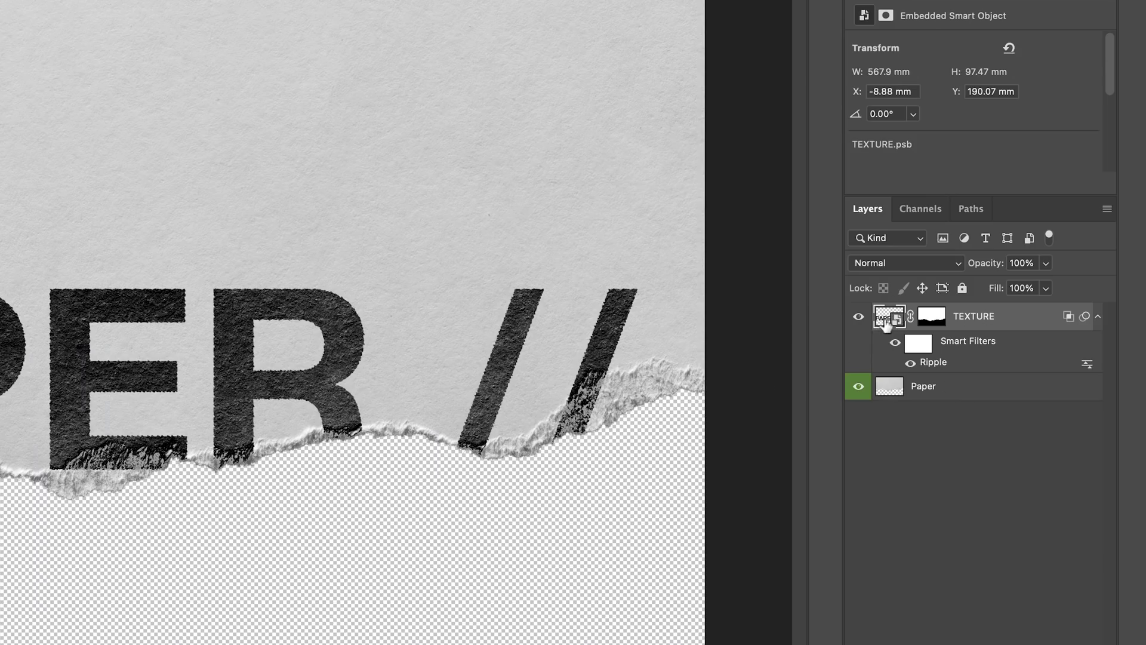
double_click(878, 325)
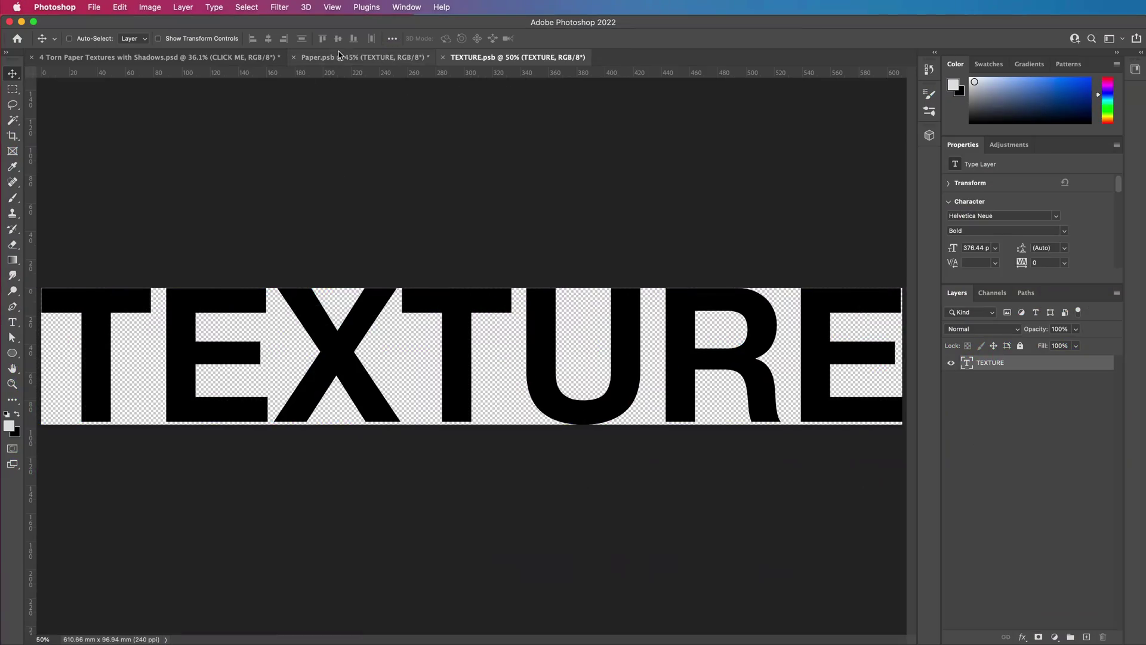
left_click(338, 56)
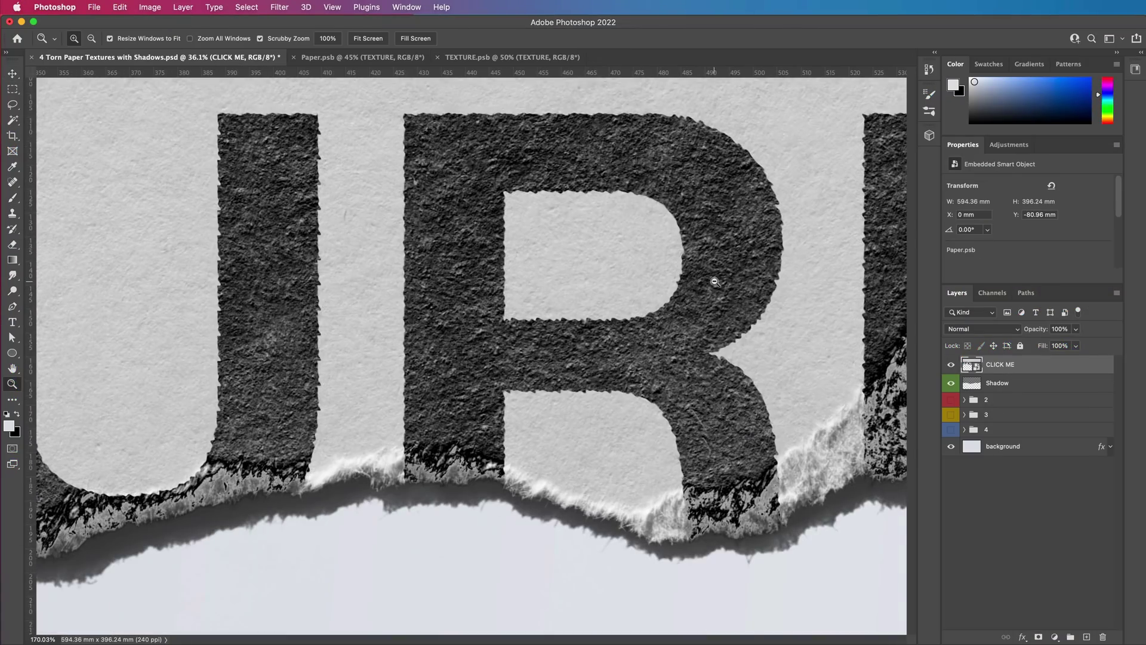
left_click_drag(714, 281, 636, 288)
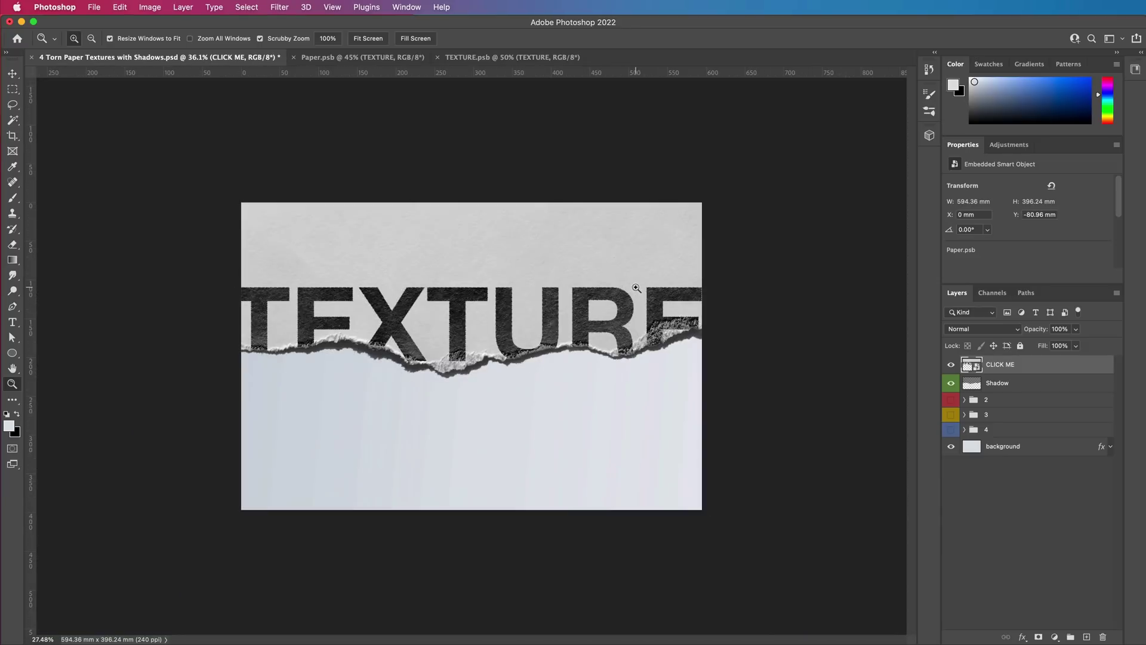